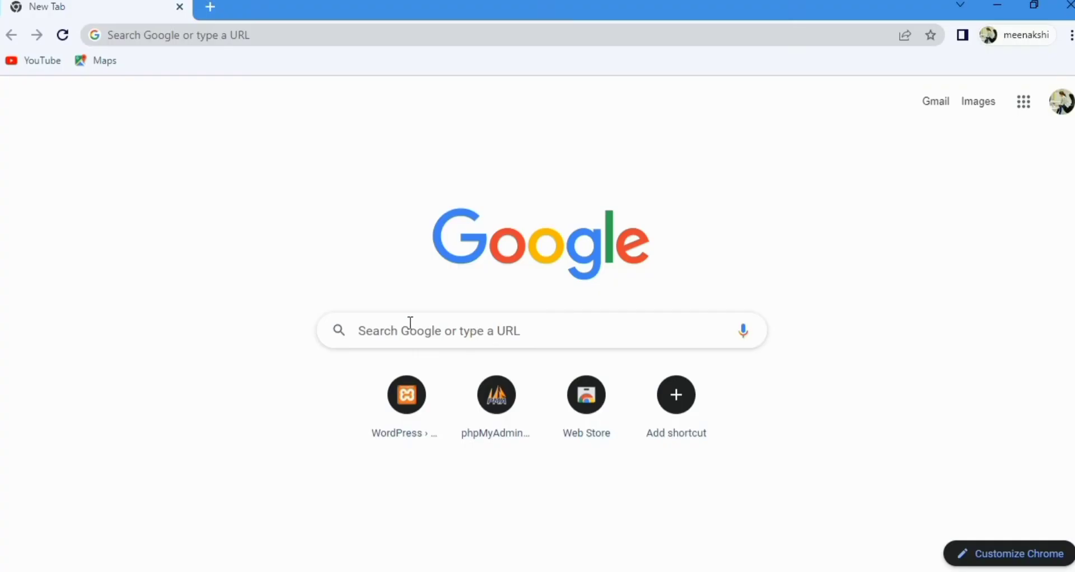
Step: Search Google for "download wordpress" and open the WordPress.org download page from the results
left_click(386, 323)
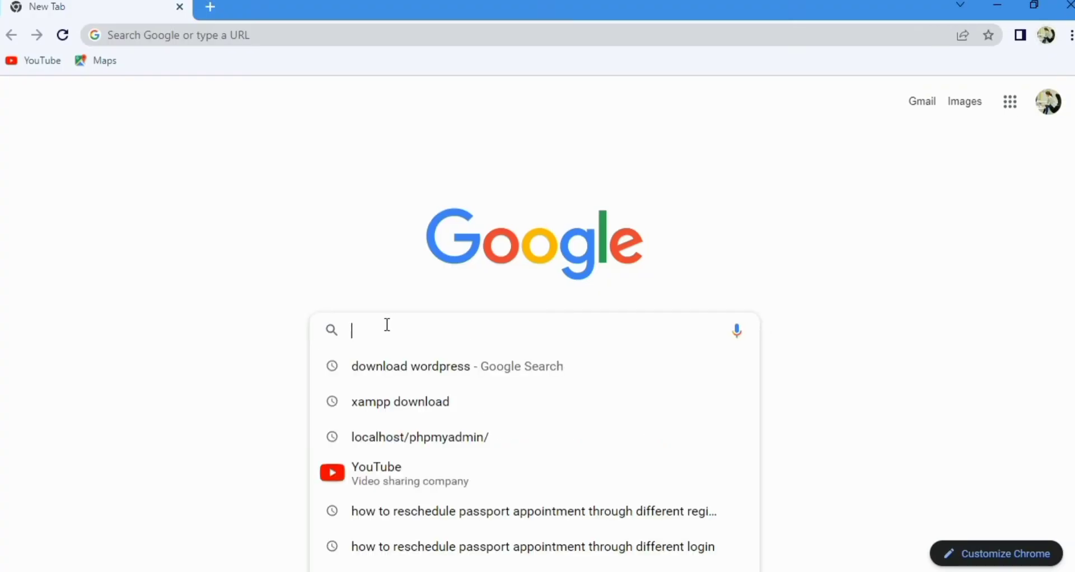
key("Down")
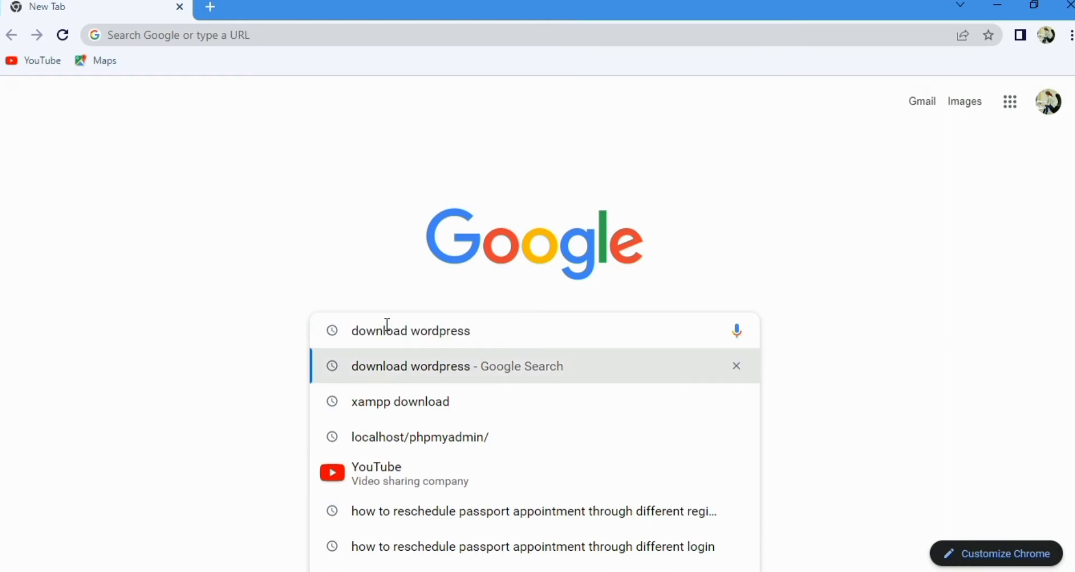
key("Return")
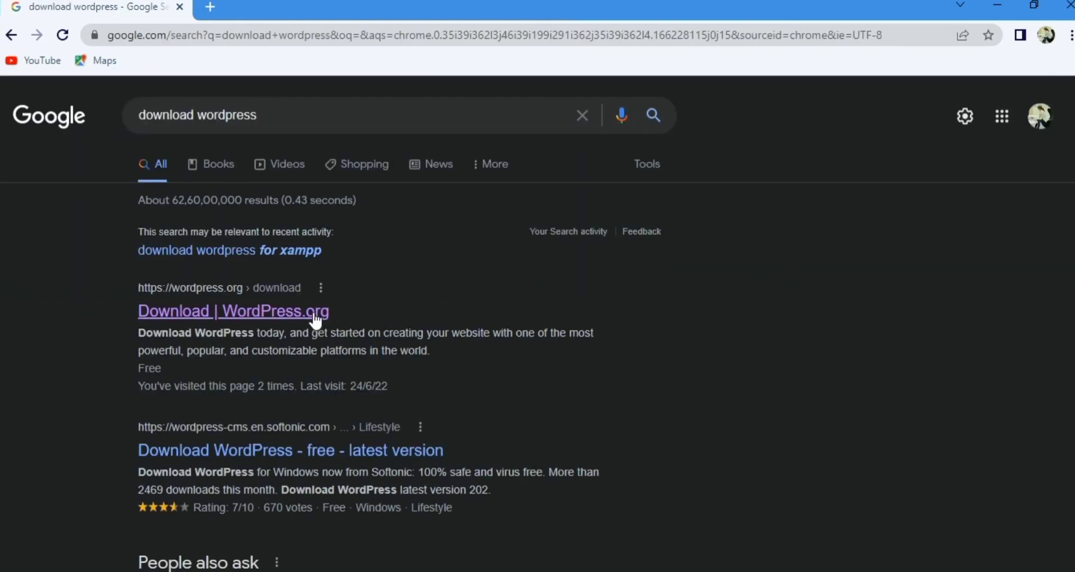
left_click(317, 323)
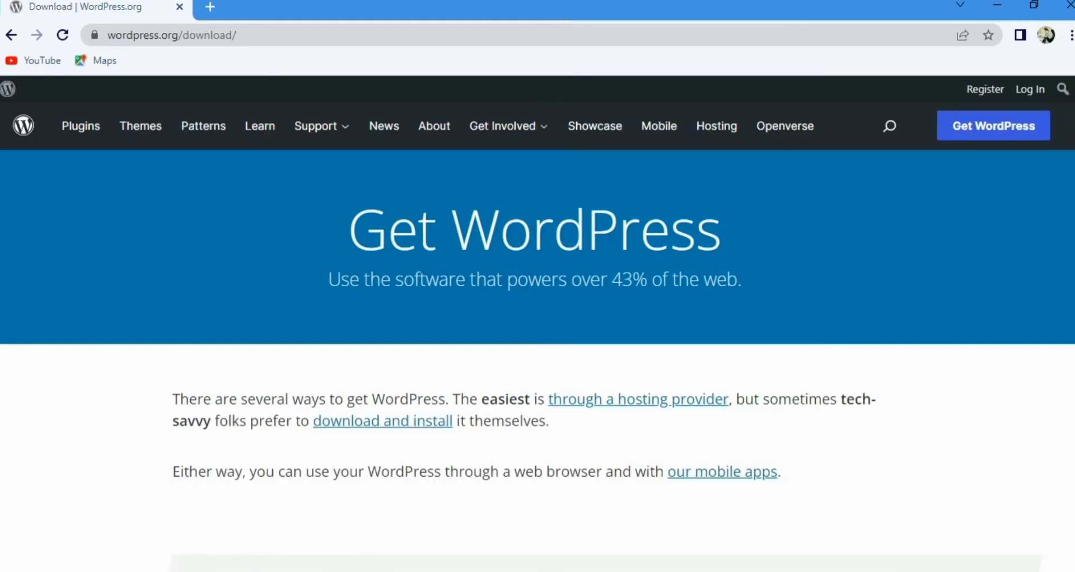
Step: Look through the archive of all WordPress releases linked from the download page, and return to the download page
scroll(538, 358, "down", 10)
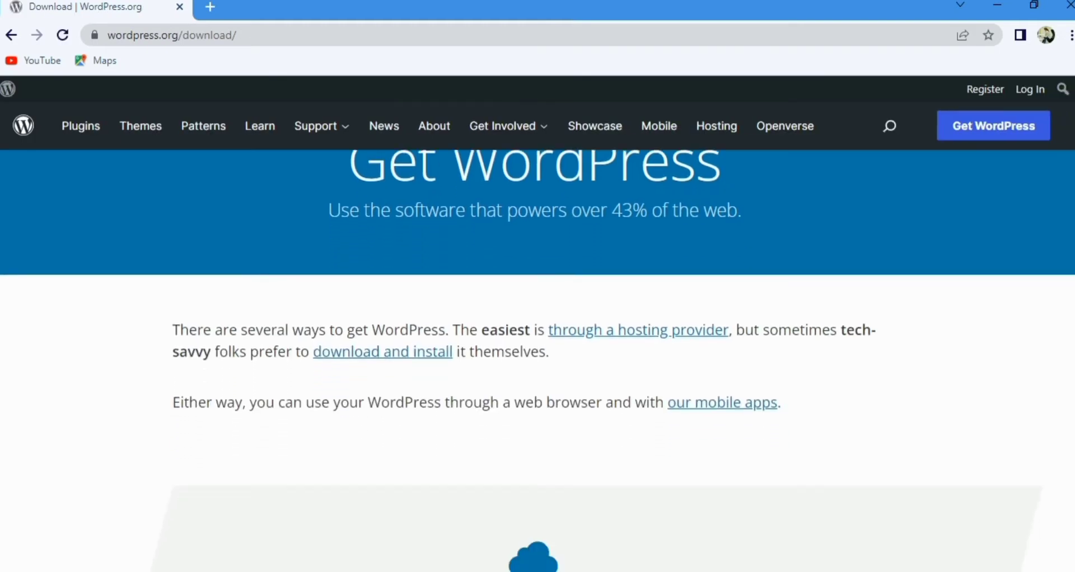
scroll(537, 358, "down", 8)
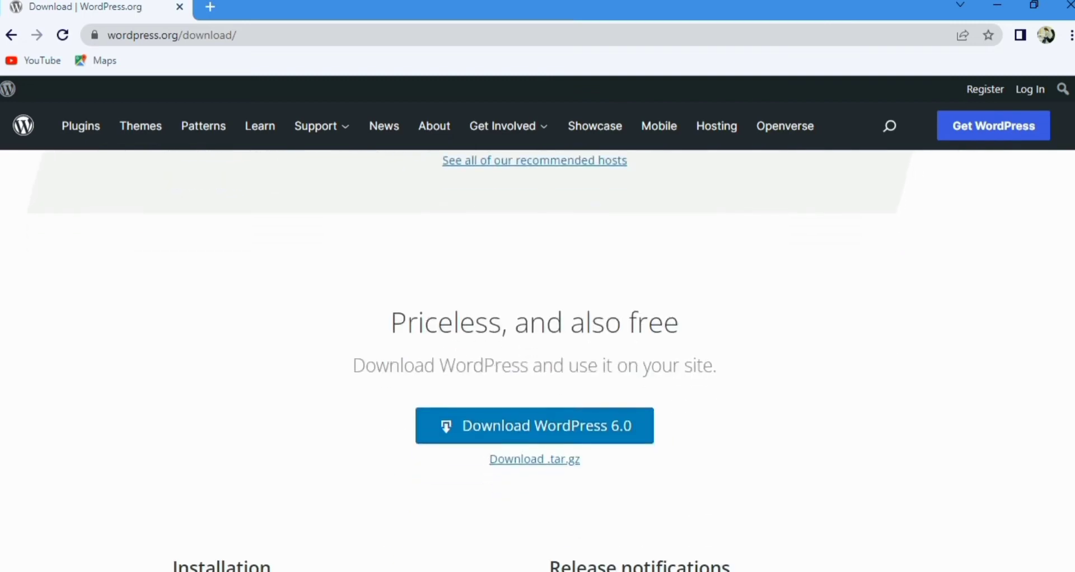
scroll(538, 359, "down", 1)
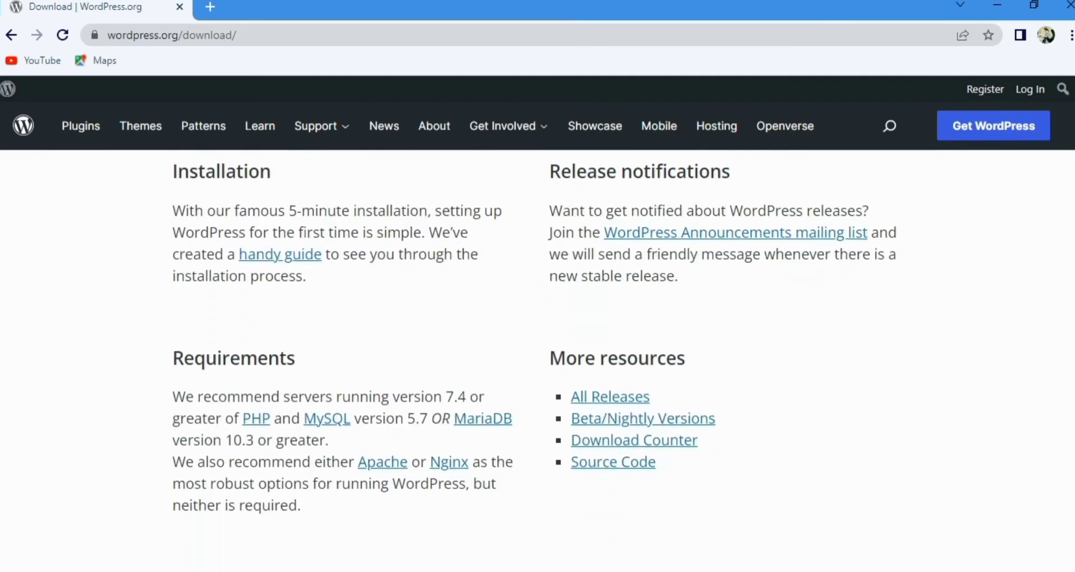
left_click(600, 398)
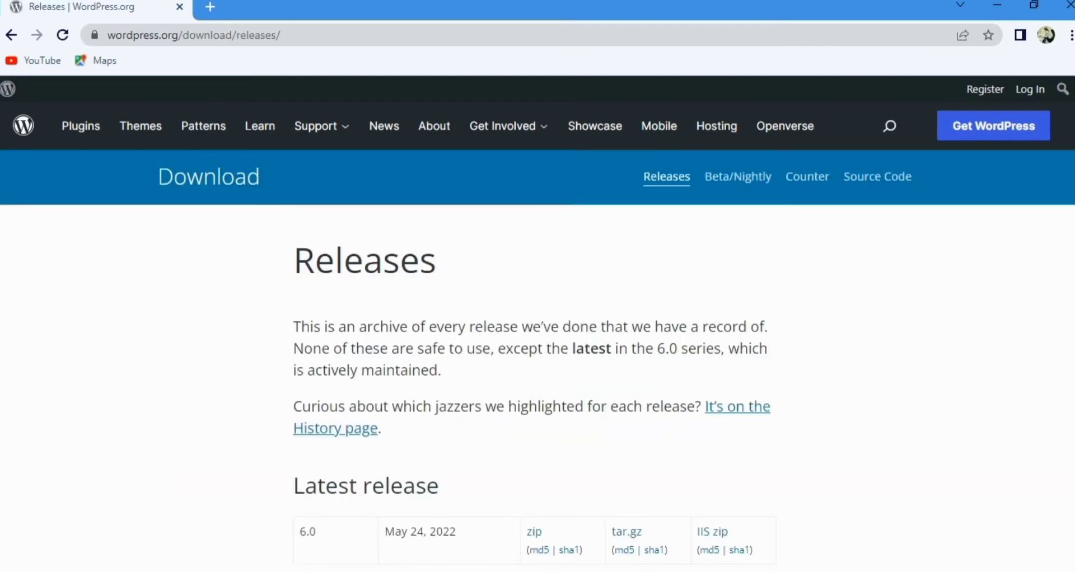
scroll(538, 358, "down", 12)
scroll(538, 359, "up", 6)
left_click(11, 35)
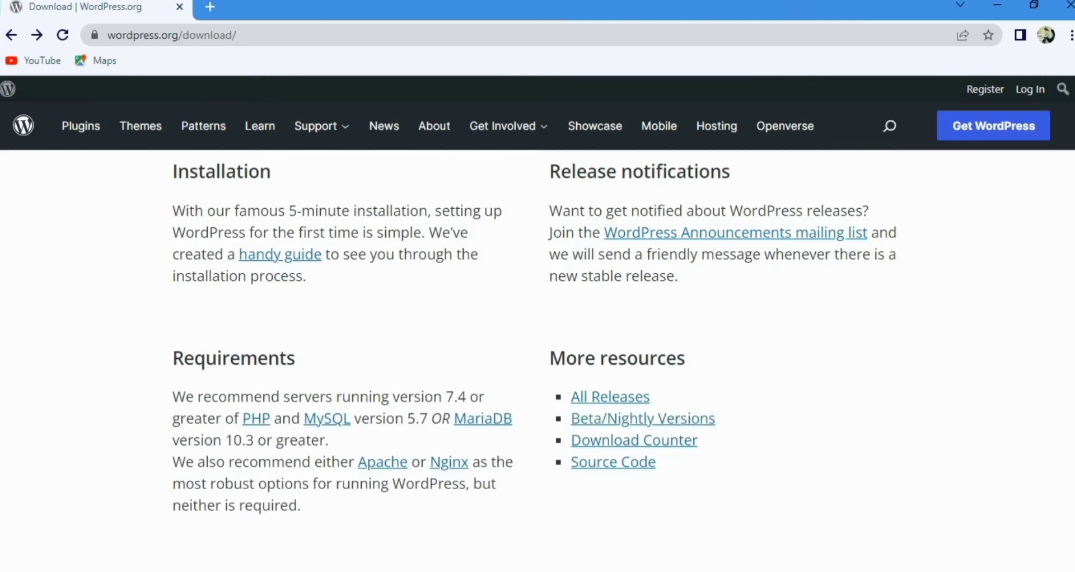
Step: Download the WordPress 6.0 zip file from the download page and dismiss the browser's download bar
scroll(716, 269, "down", 1)
scroll(716, 269, "up", 5)
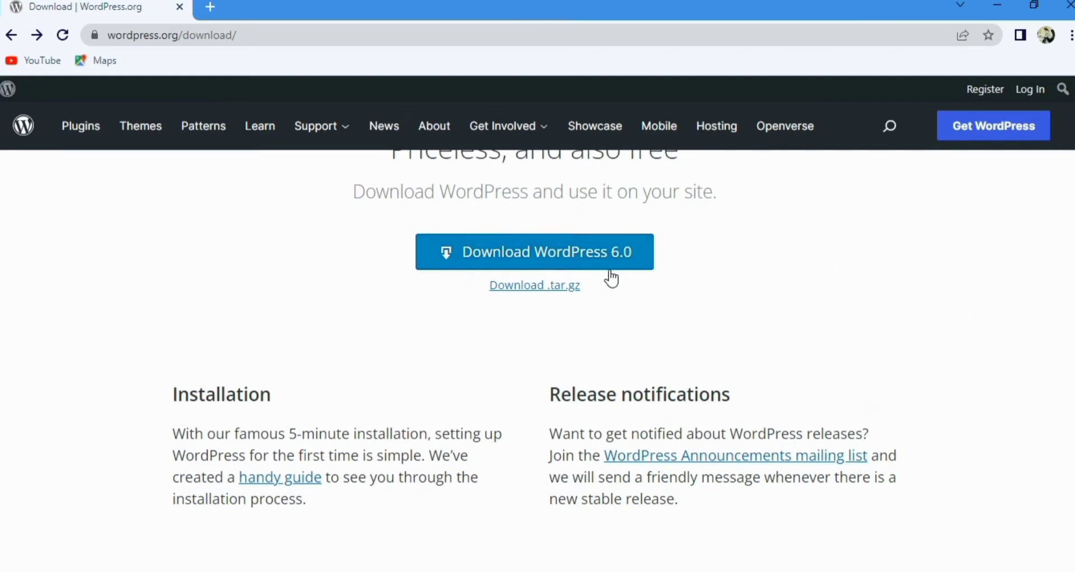
left_click(578, 260)
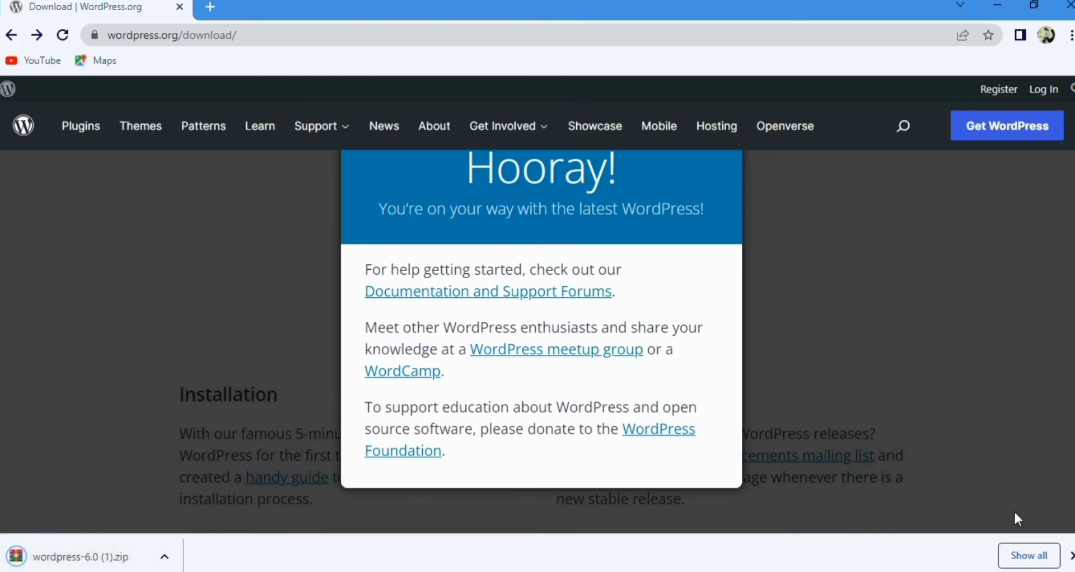
left_click(1069, 557)
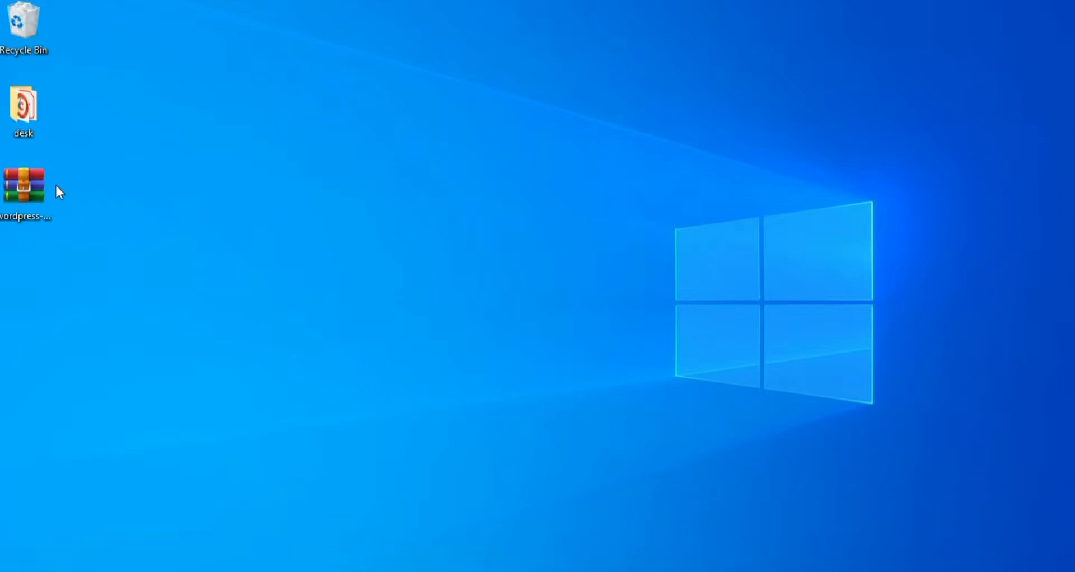
Step: Extract the wordpress-6.0 archive on the desktop into its own folder with WinRAR
left_click(39, 193)
right_click(41, 200)
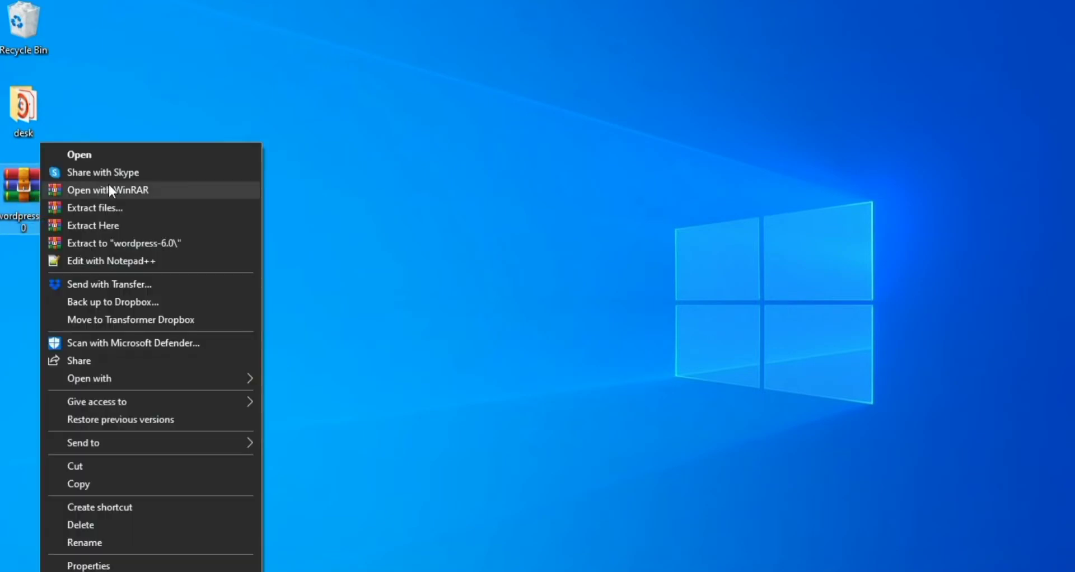
left_click(109, 209)
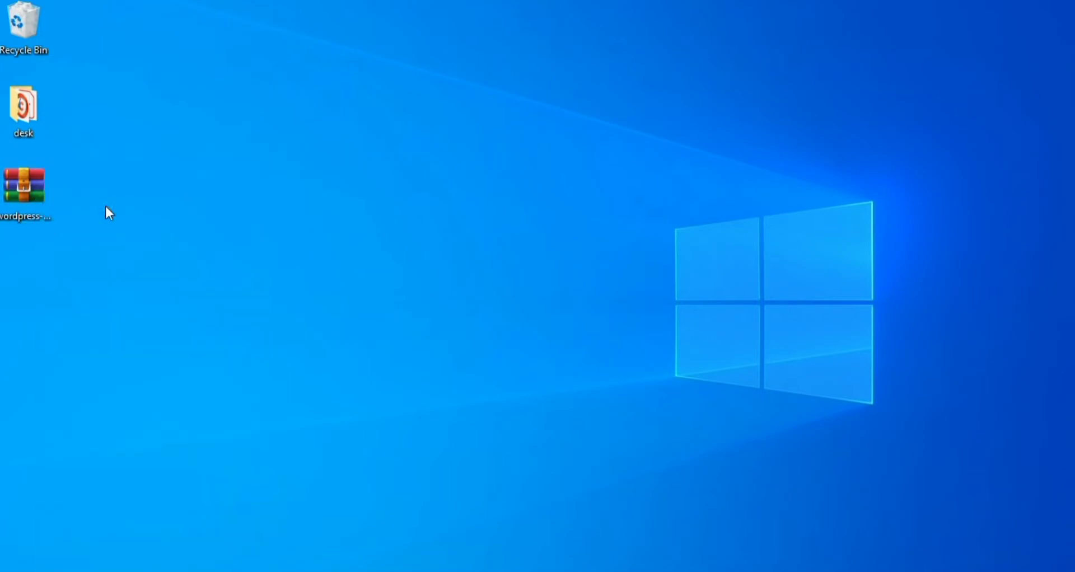
left_click(578, 473)
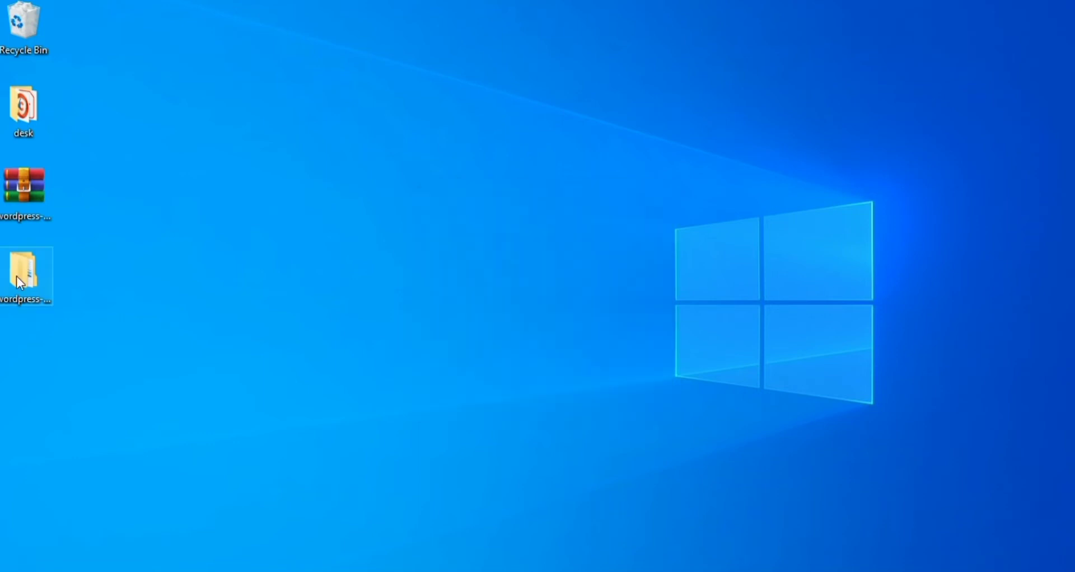
Step: Copy all files and folders from the wordpress subfolder of the extracted wordpress-6.0 folder
double_click(17, 278)
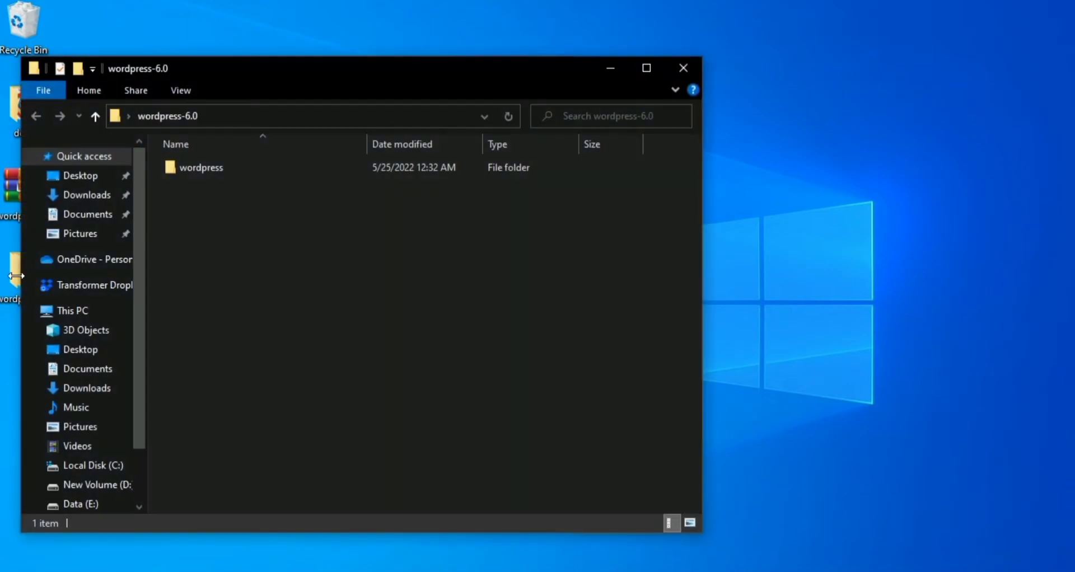
double_click(178, 166)
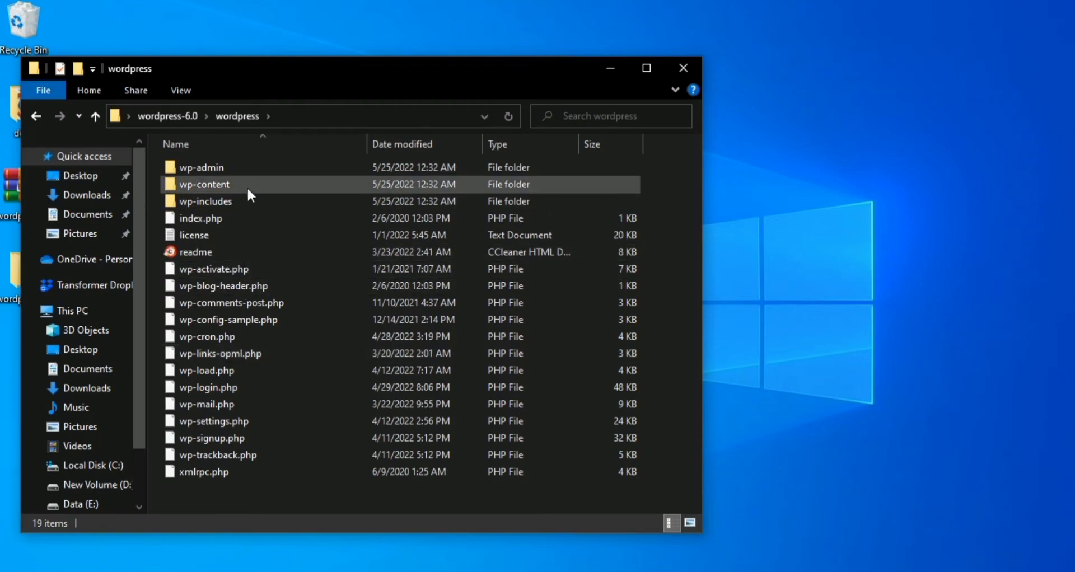
left_click(258, 281)
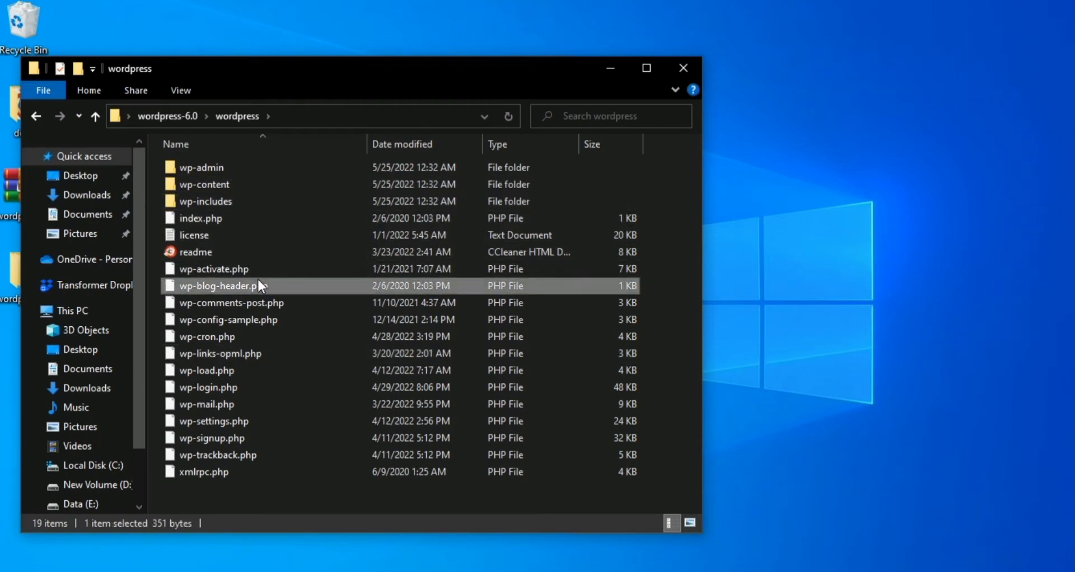
key("ctrl+a")
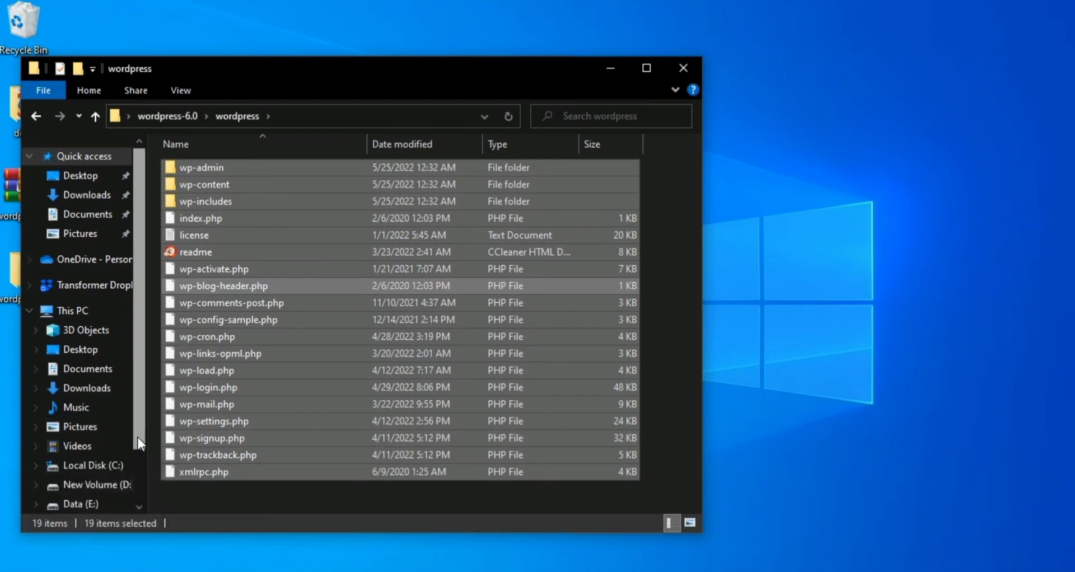
Step: Go to the htdocs folder inside the xampp folder on Local Disk (C:)
scroll(138, 438, "down", 1)
left_click(98, 440)
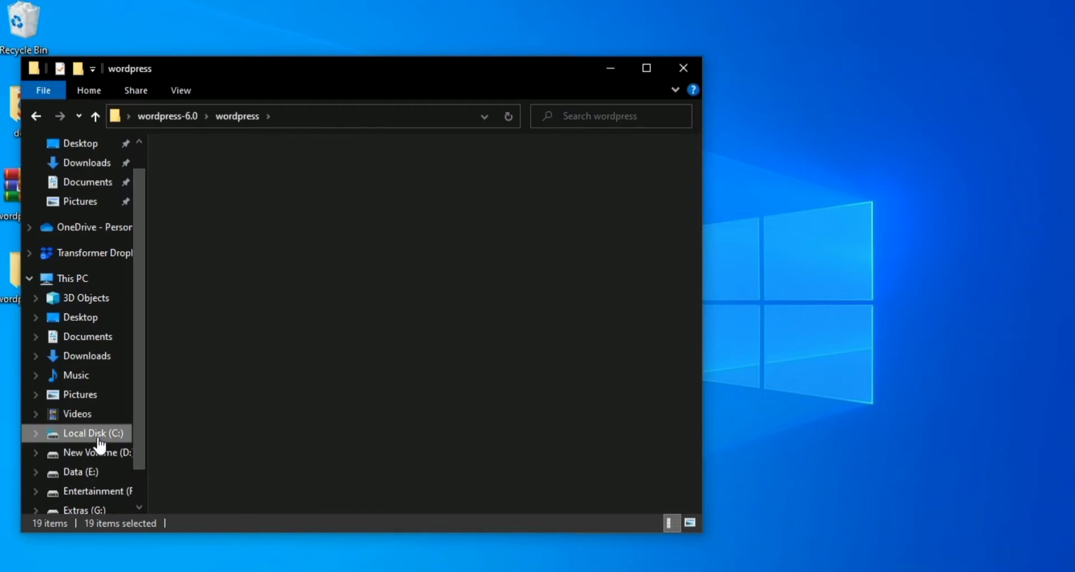
double_click(196, 392)
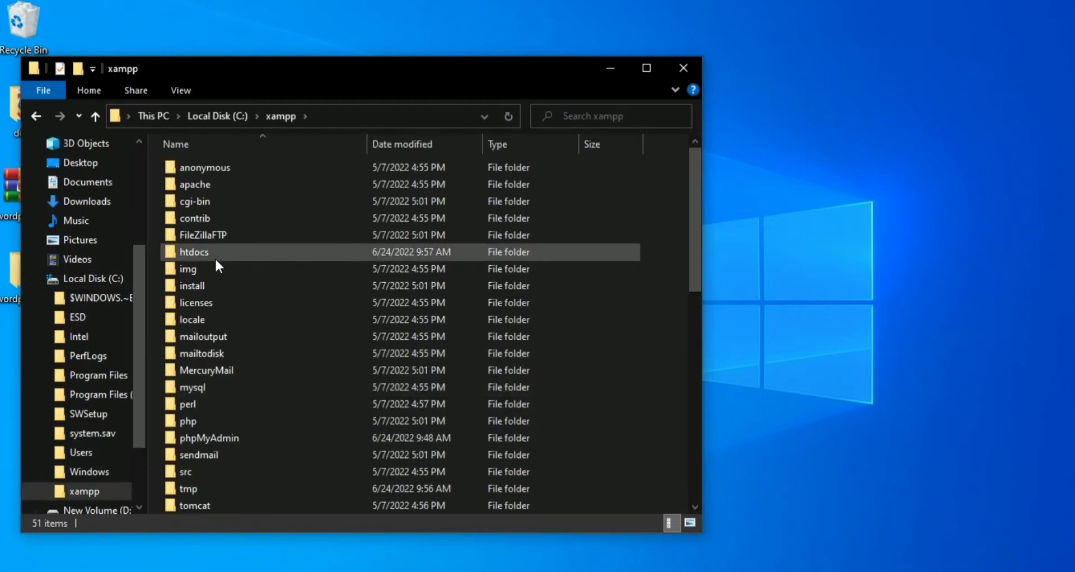
double_click(207, 252)
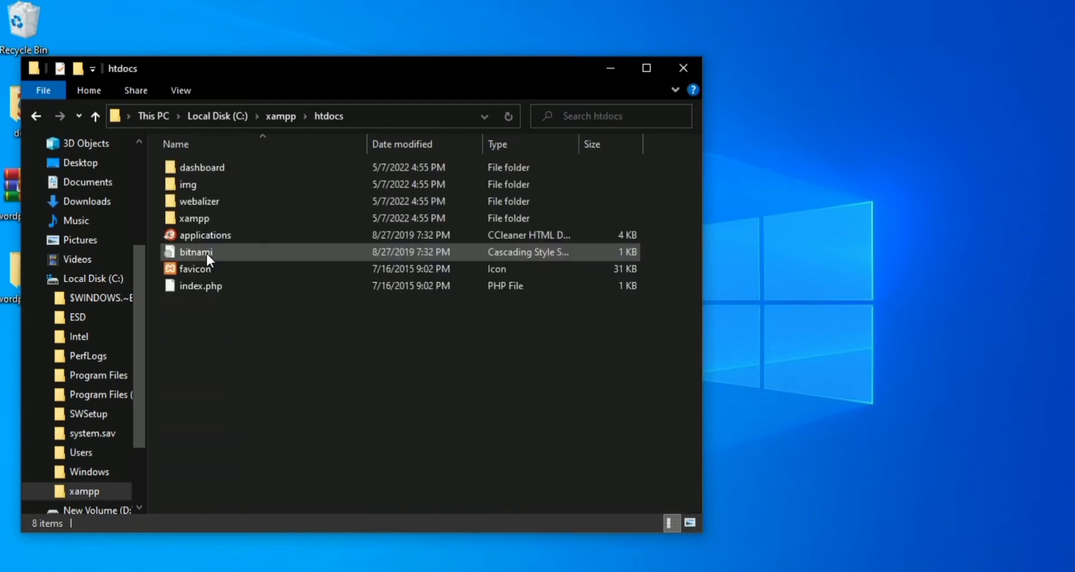
Step: Create a folder named "test" in htdocs and paste the copied WordPress files into it
right_click(205, 313)
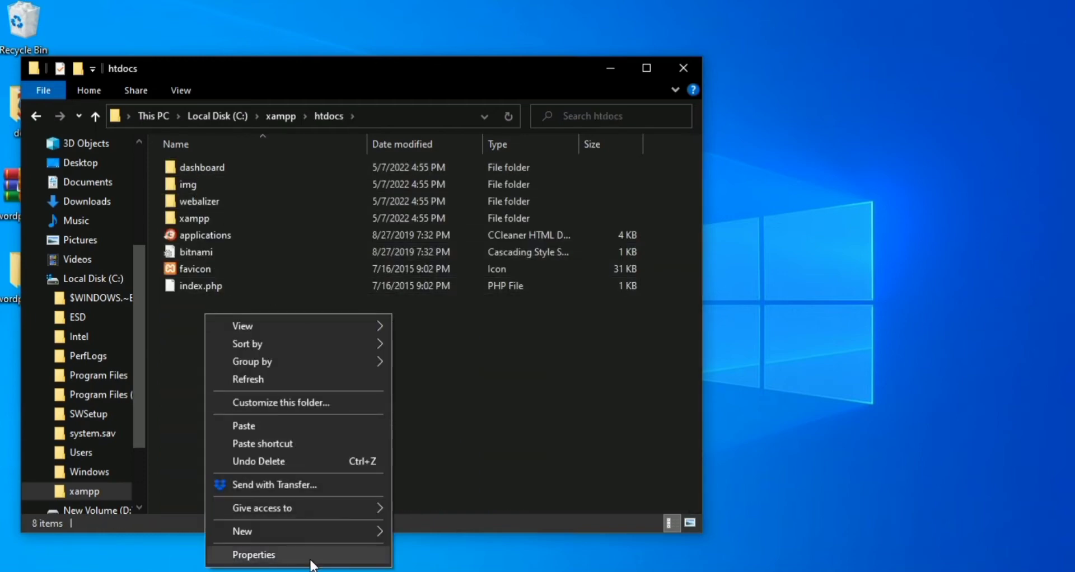
mouse_move(308, 526)
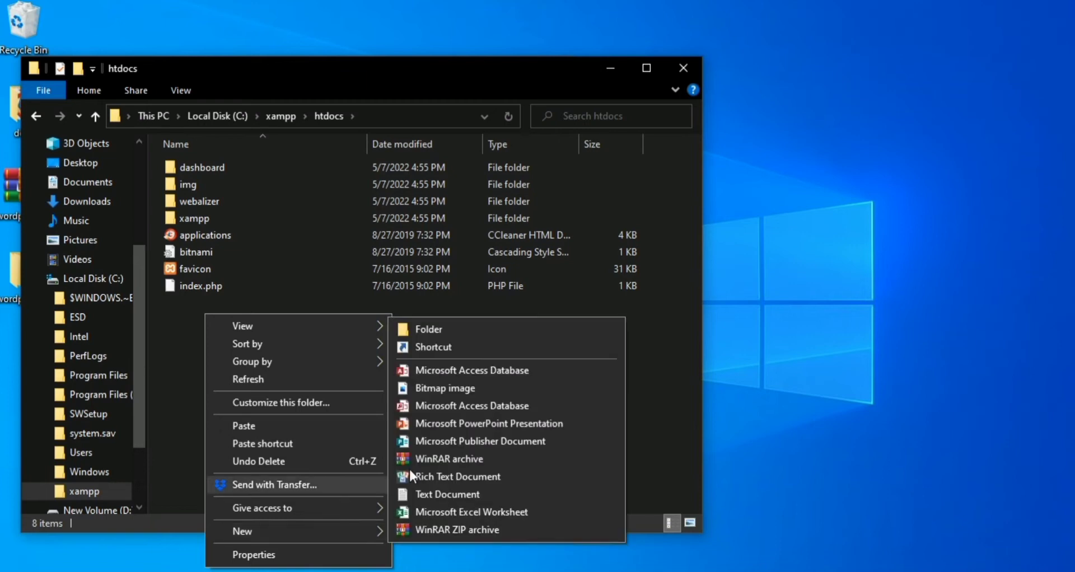
left_click(490, 329)
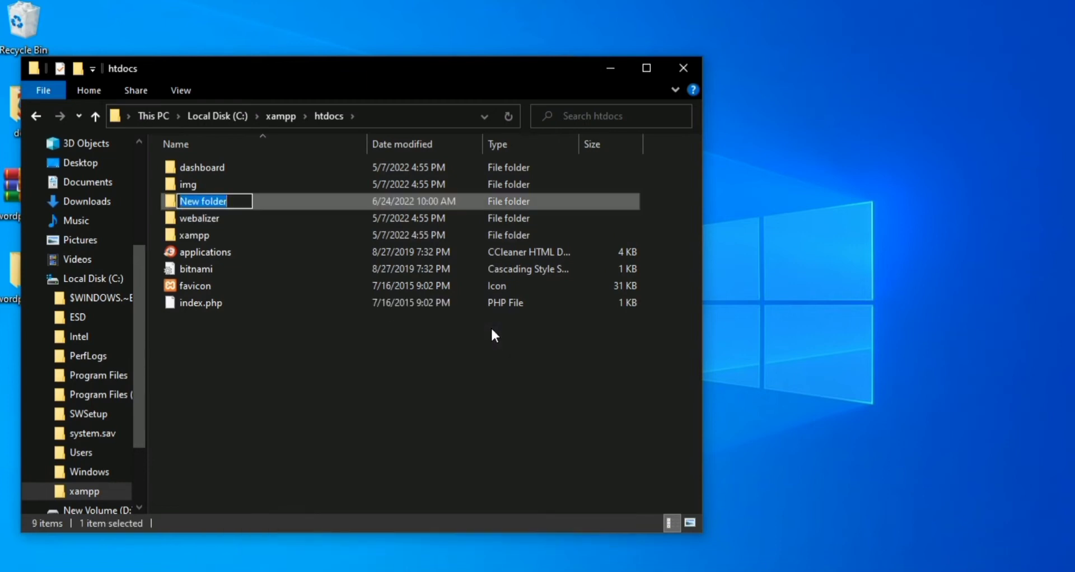
type("tesr")
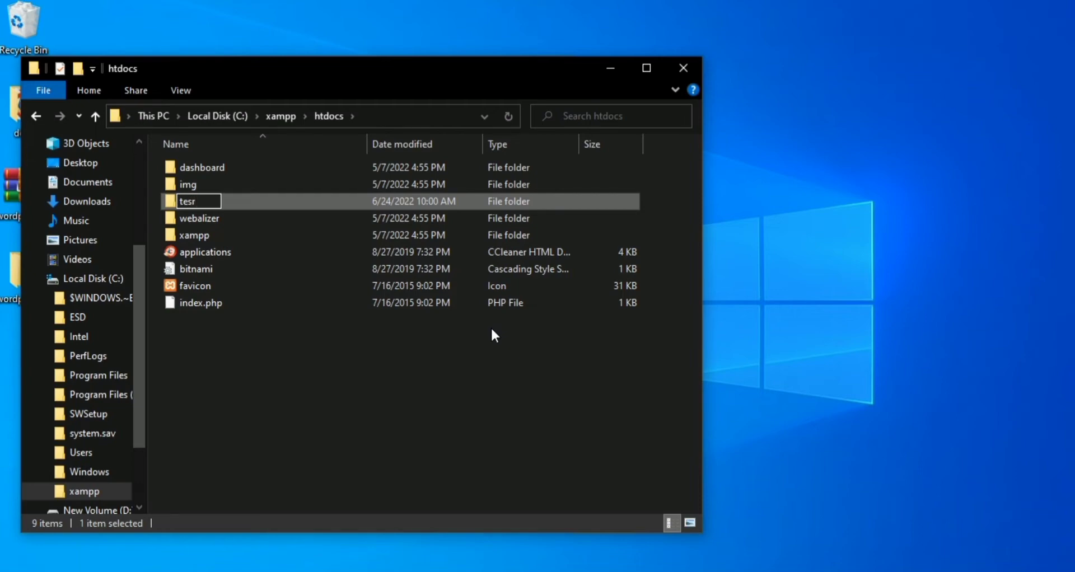
key("BackSpace")
type("t")
key("Return")
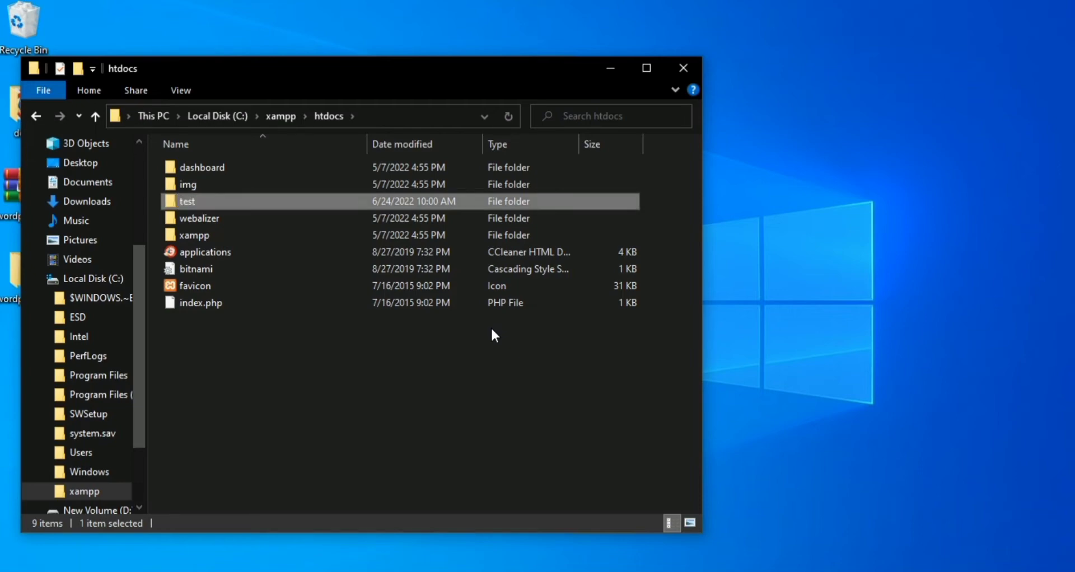
double_click(268, 209)
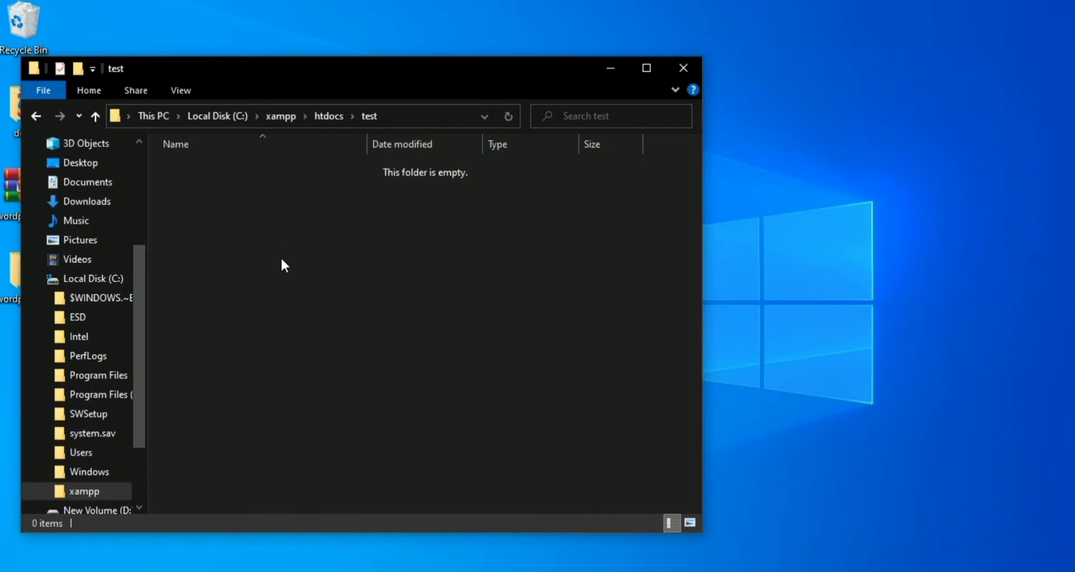
key("ctrl+v")
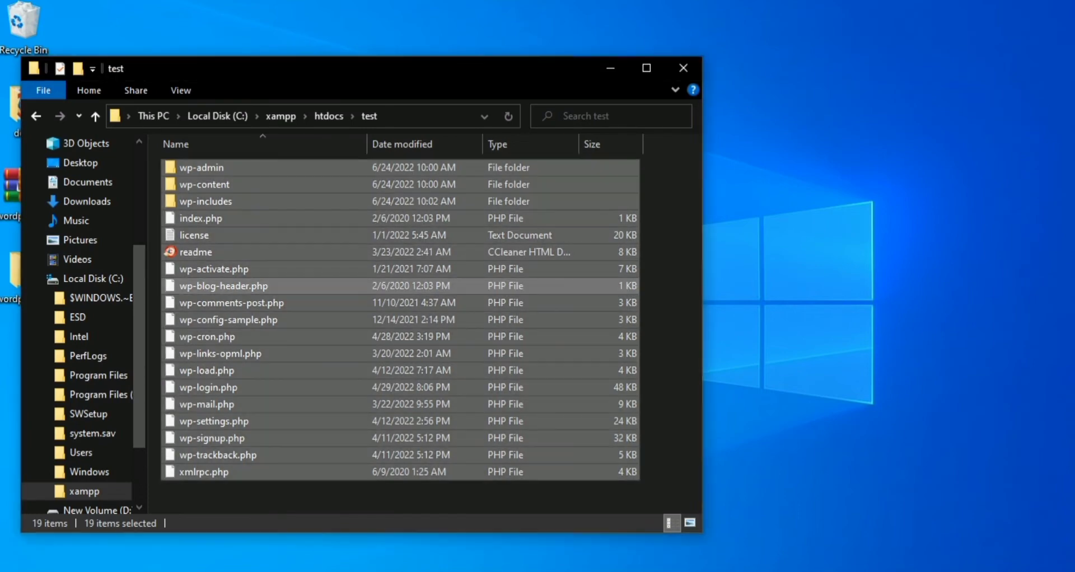
Step: Check in the XAMPP Control Panel whether the Apache and MySQL modules are running, and switch back to Chrome
left_click(392, 571)
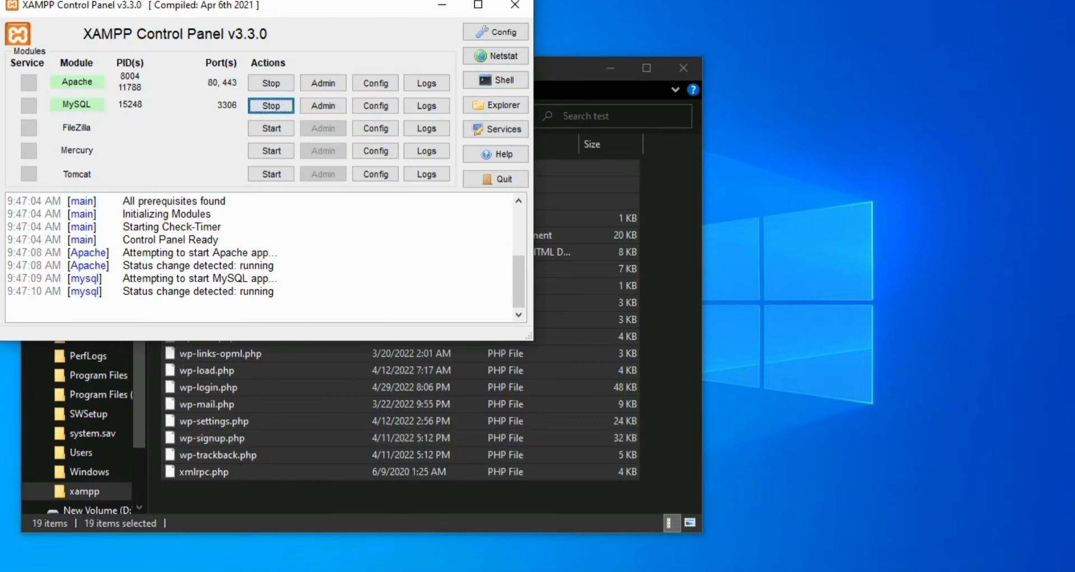
left_click(392, 571)
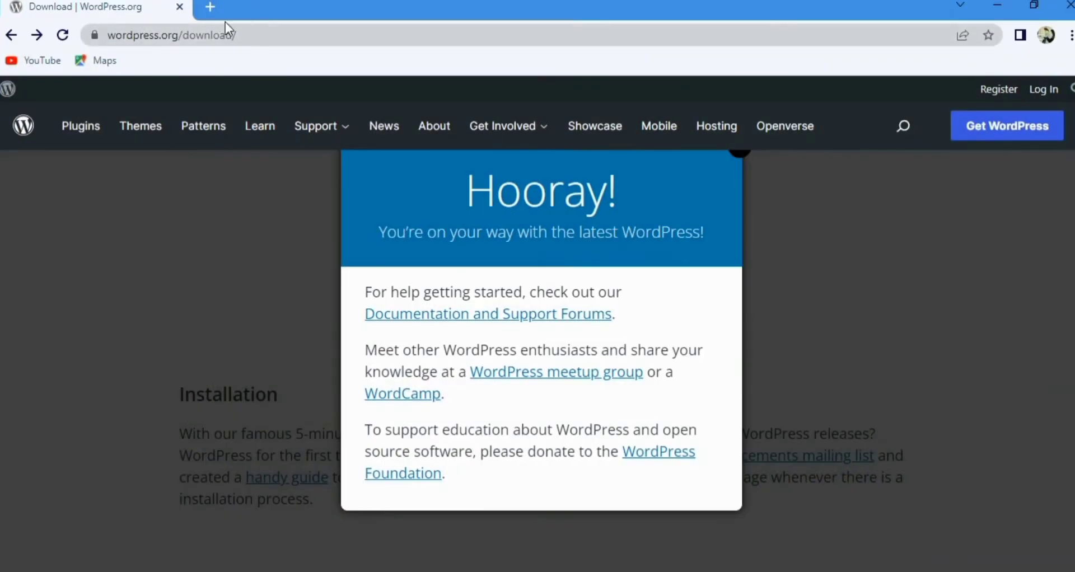
Step: Open localhost/phpmyadmin in a new browser tab
left_click(212, 8)
left_click(231, 29)
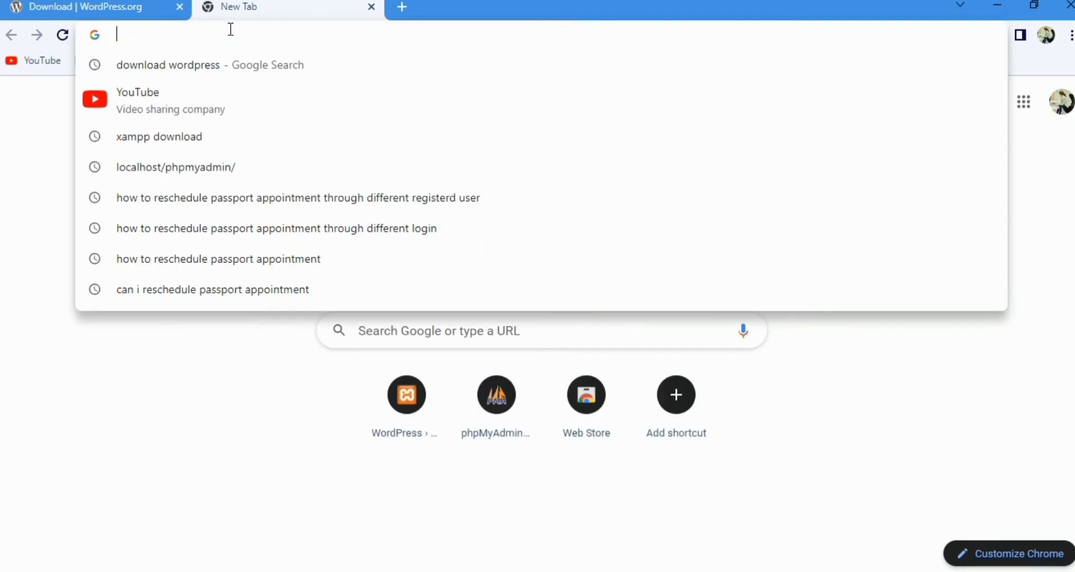
type("local")
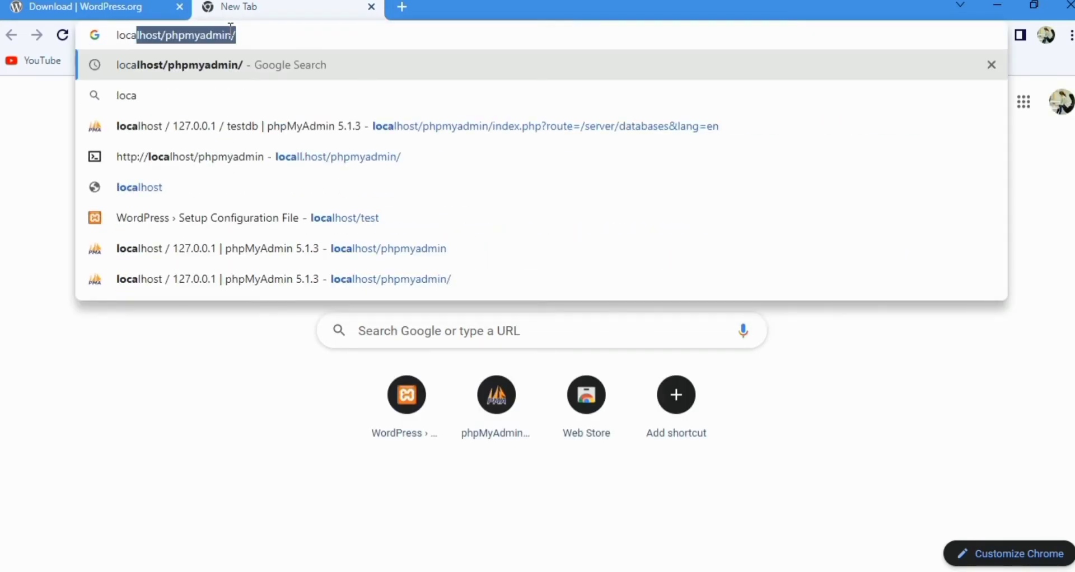
type("host")
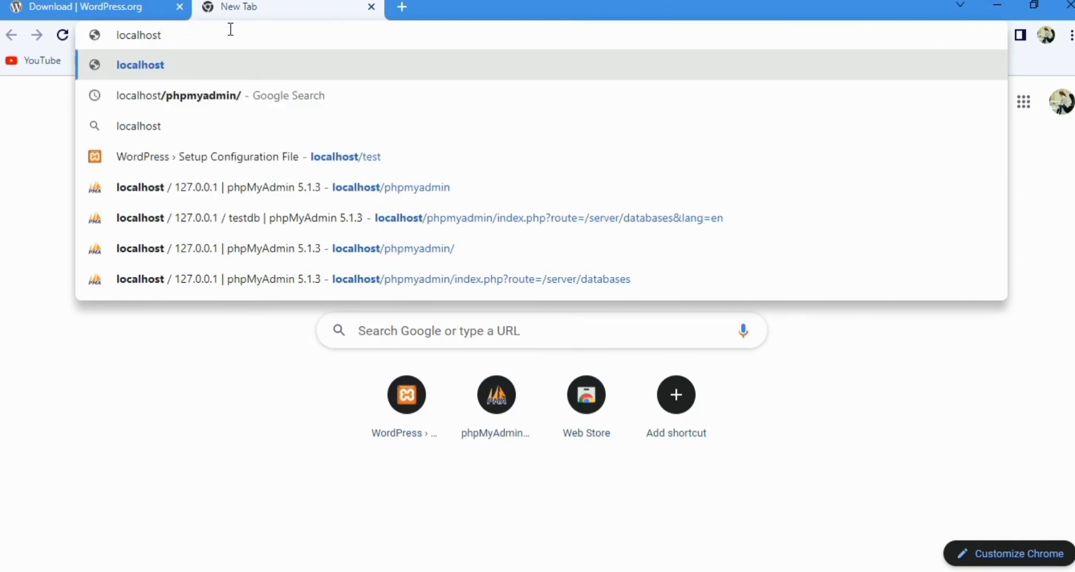
type("/php")
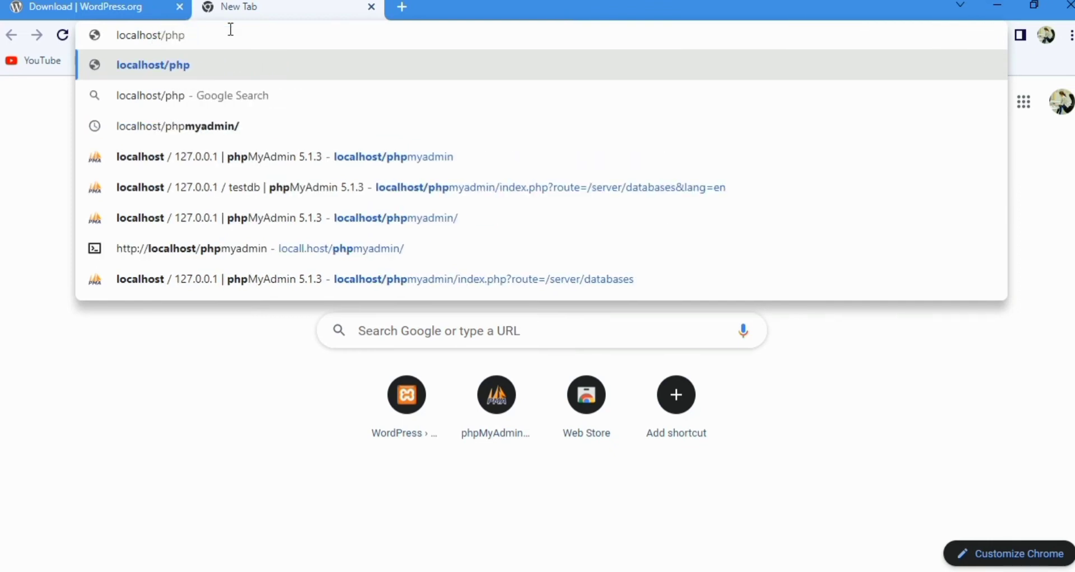
type("m")
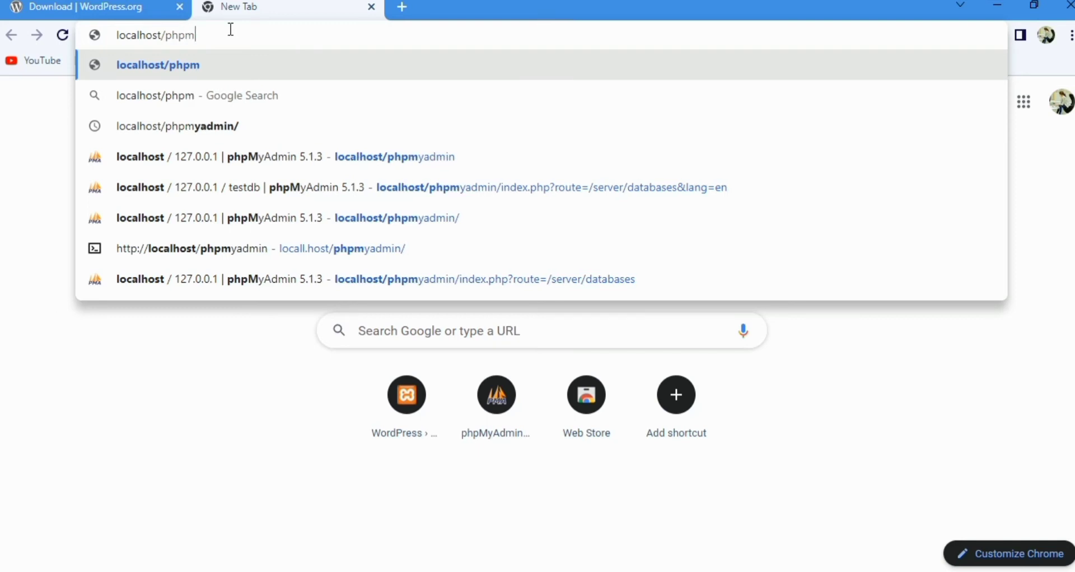
type("ya")
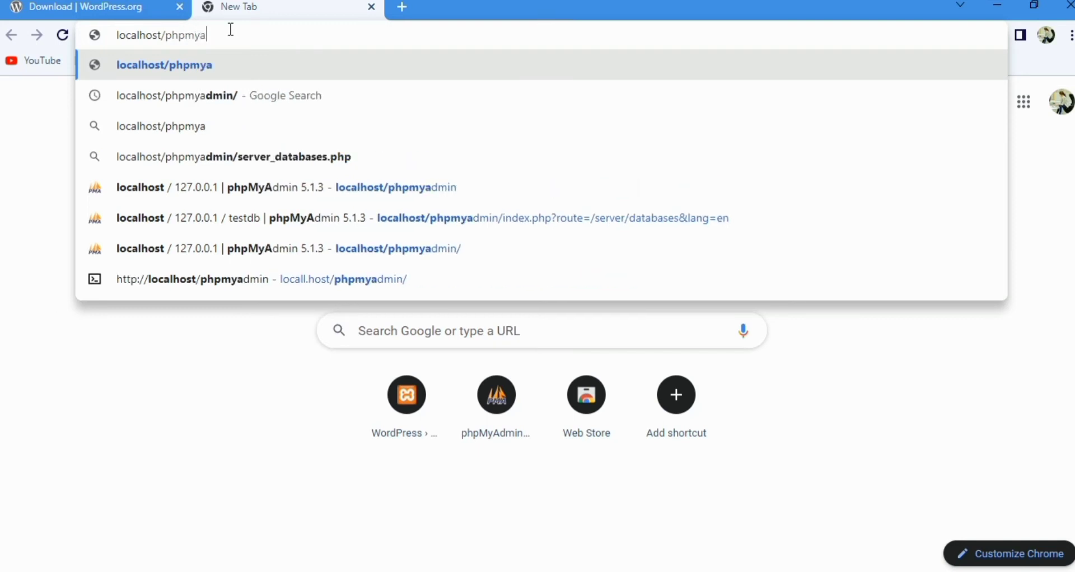
type("dmin")
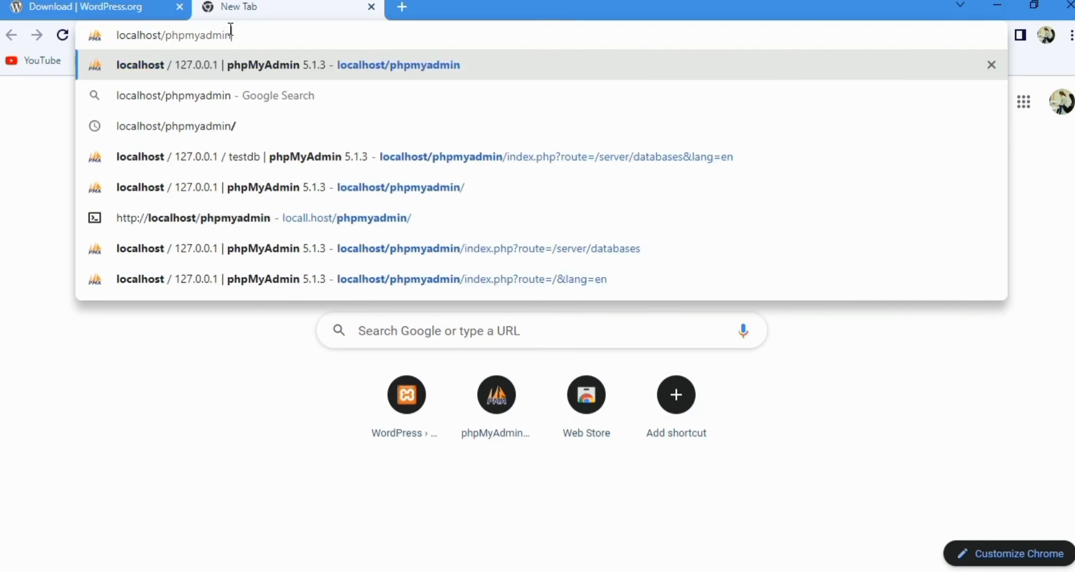
key("Return")
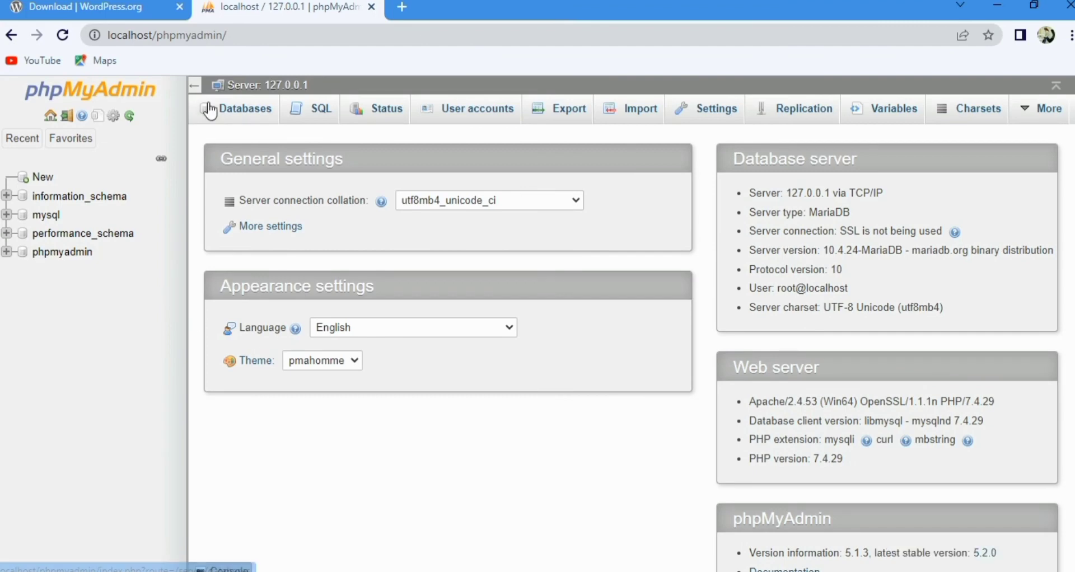
Step: Create a new database named "test" on the local server in phpMyAdmin
left_click(223, 113)
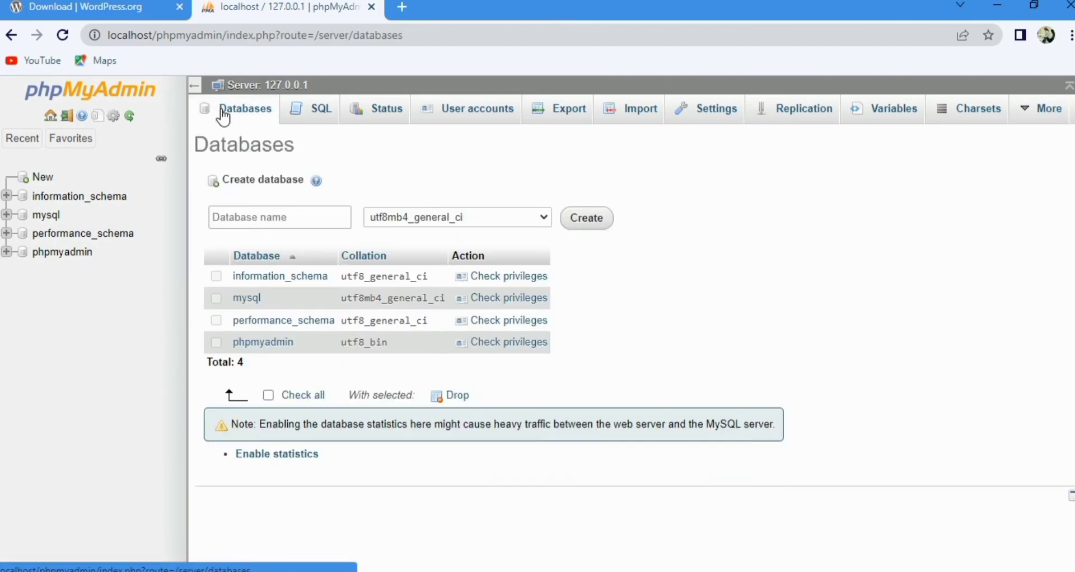
left_click(301, 215)
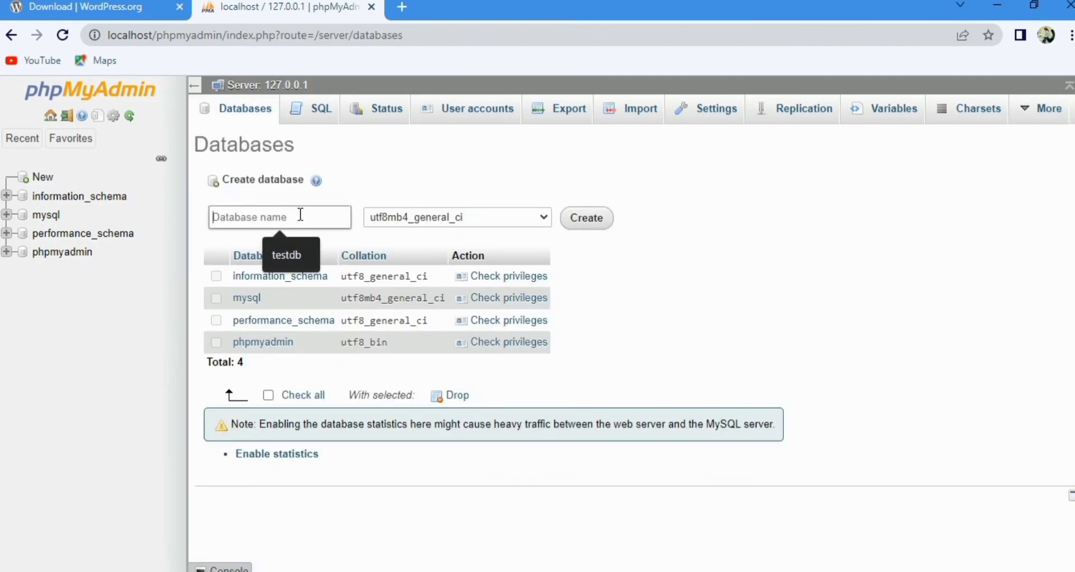
type("test")
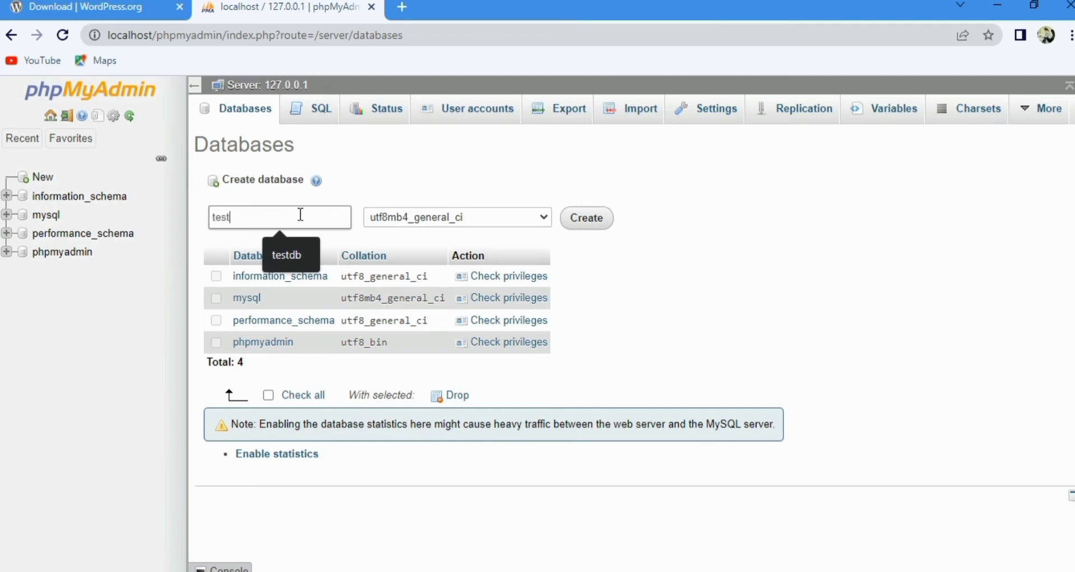
left_click(599, 232)
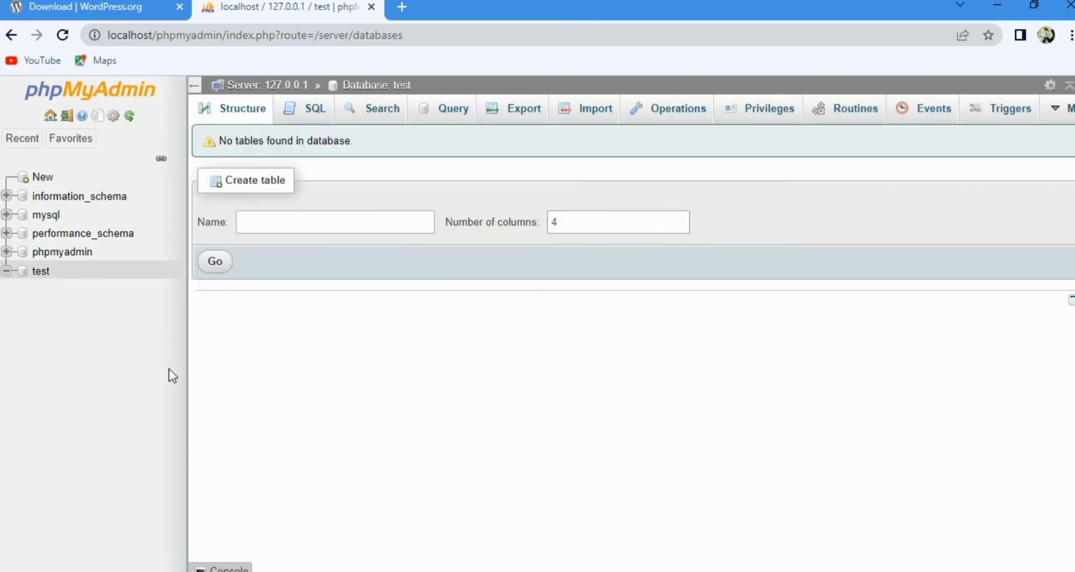
Step: Open the WordPress setup at localhost/test in another new browser tab
left_click(402, 8)
left_click(374, 34)
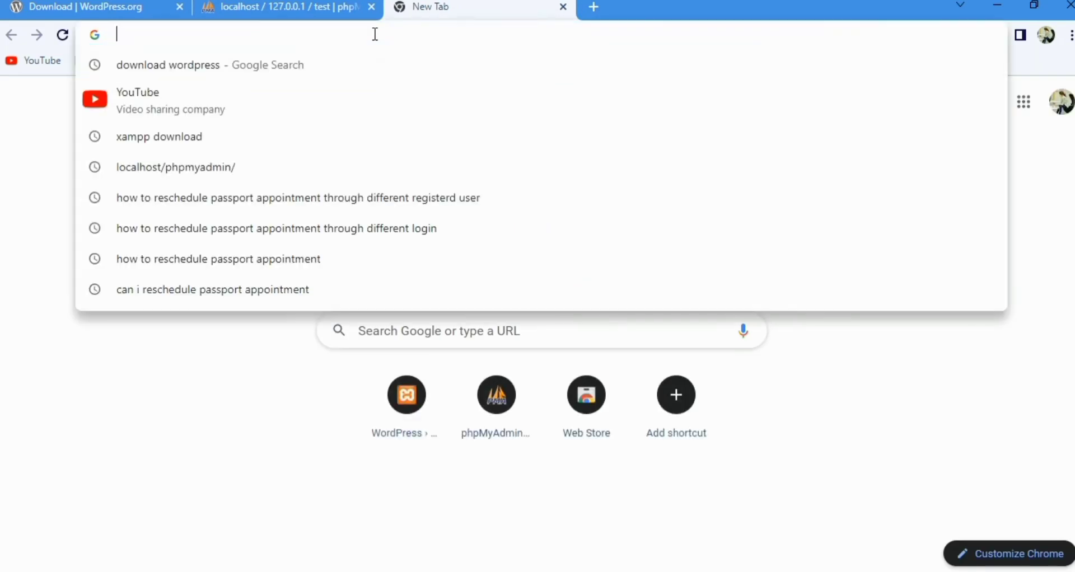
type("localhost")
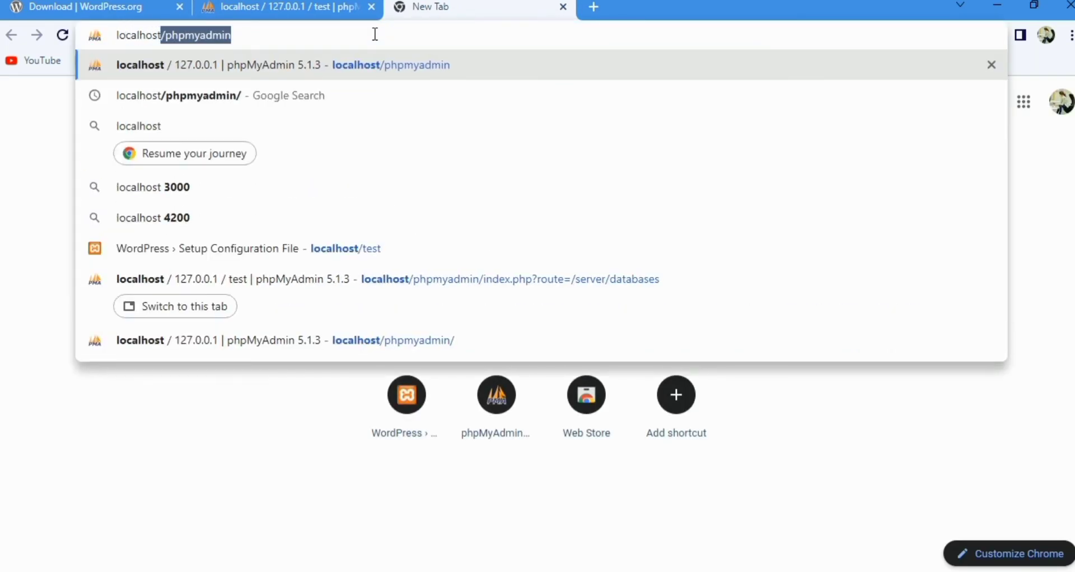
key("BackSpace")
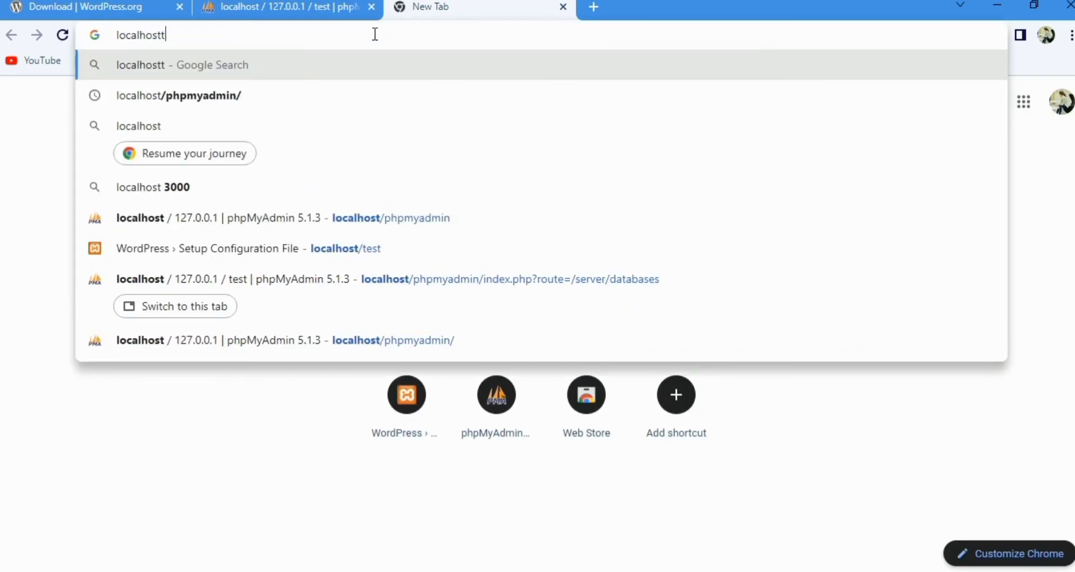
type("t")
key("BackSpace")
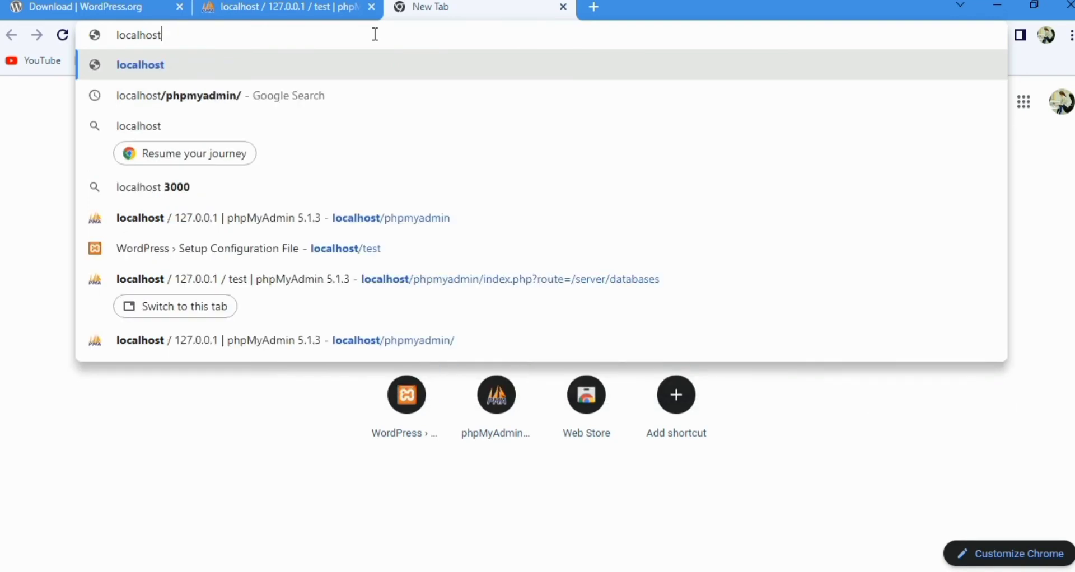
type("/tes")
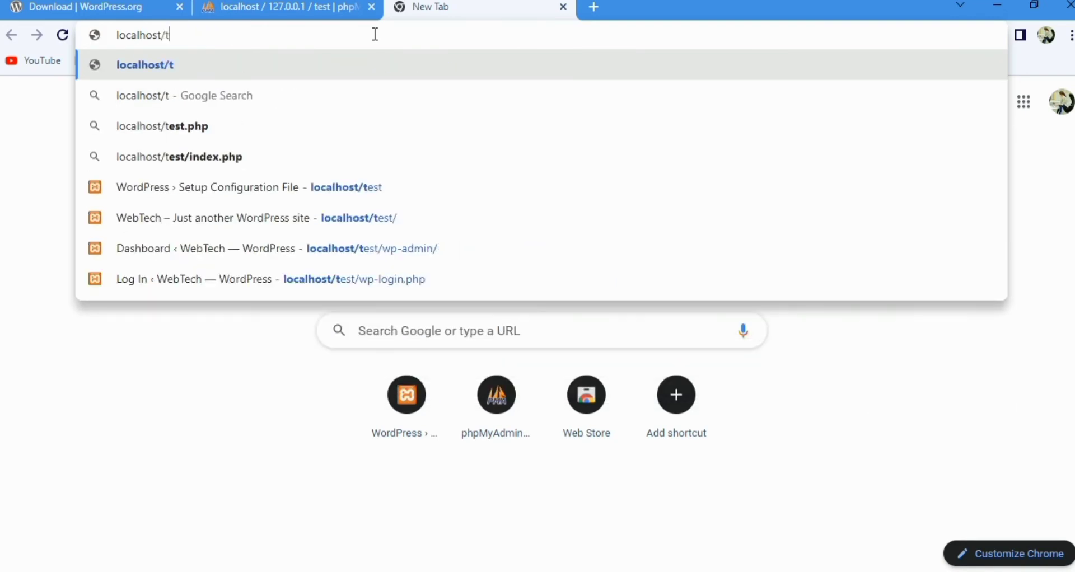
type("t")
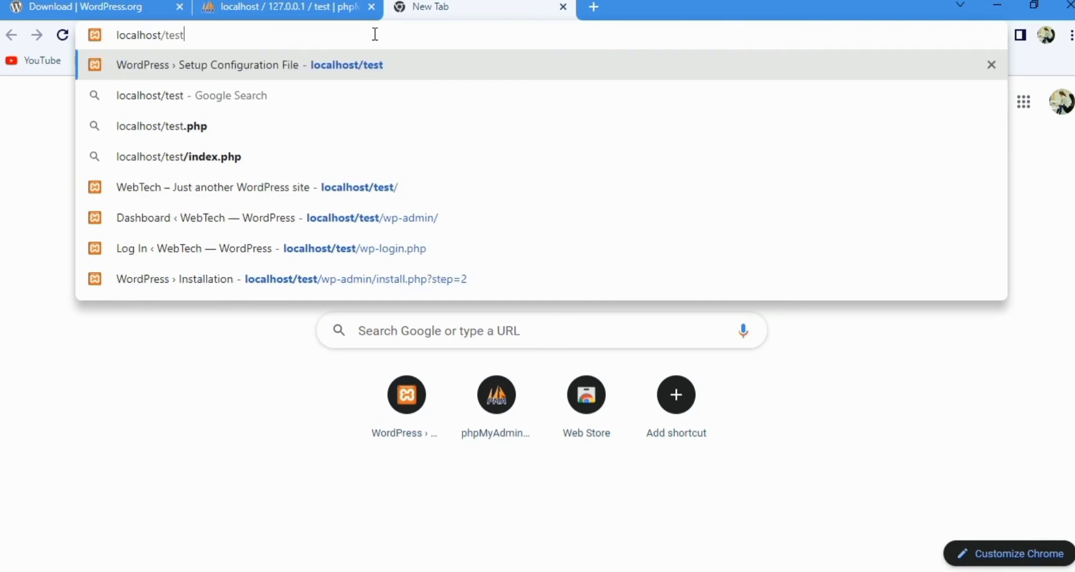
key("Return")
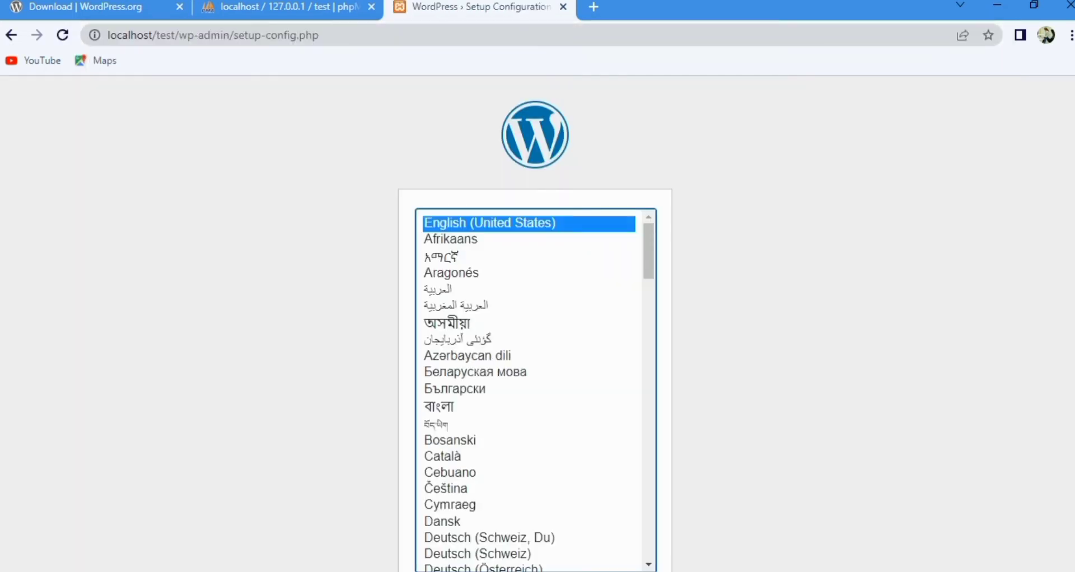
Step: Choose English (United States) as the WordPress language and proceed to the database connection details form
scroll(535, 325, "down", 2)
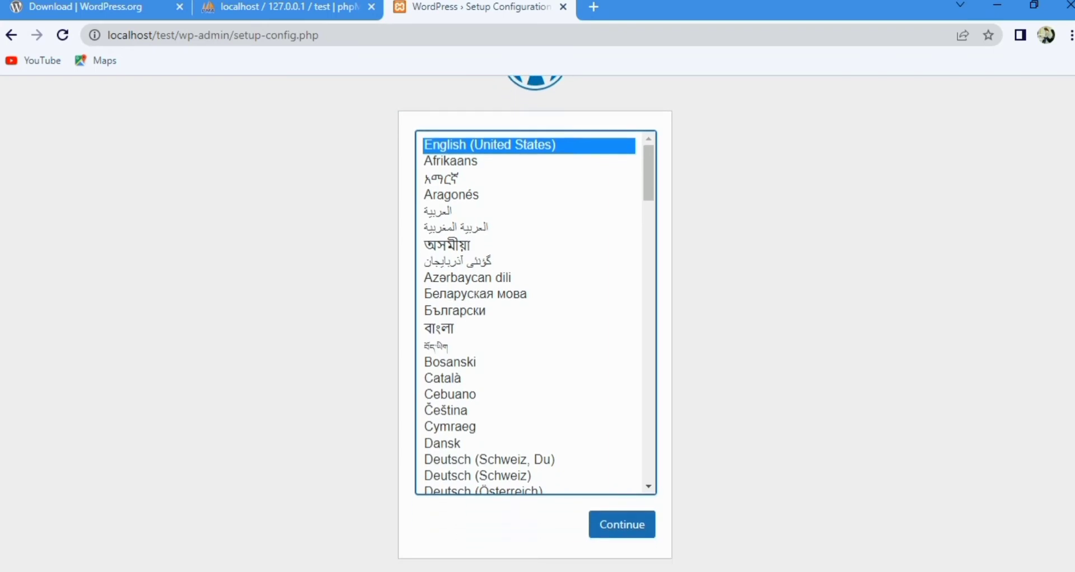
left_click_drag(642, 180, 671, 154)
left_click(530, 144)
left_click(609, 529)
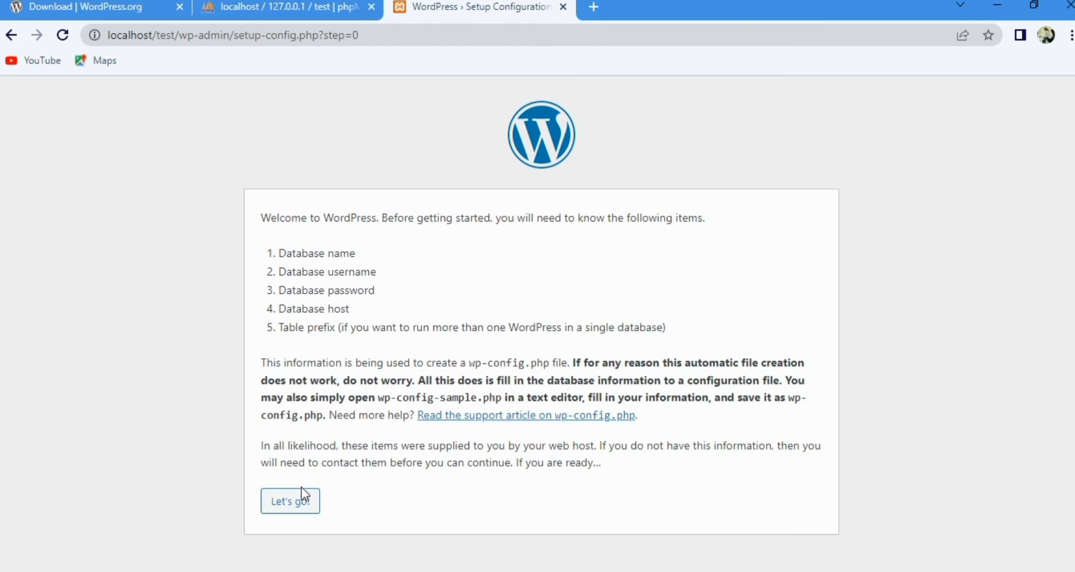
left_click(300, 501)
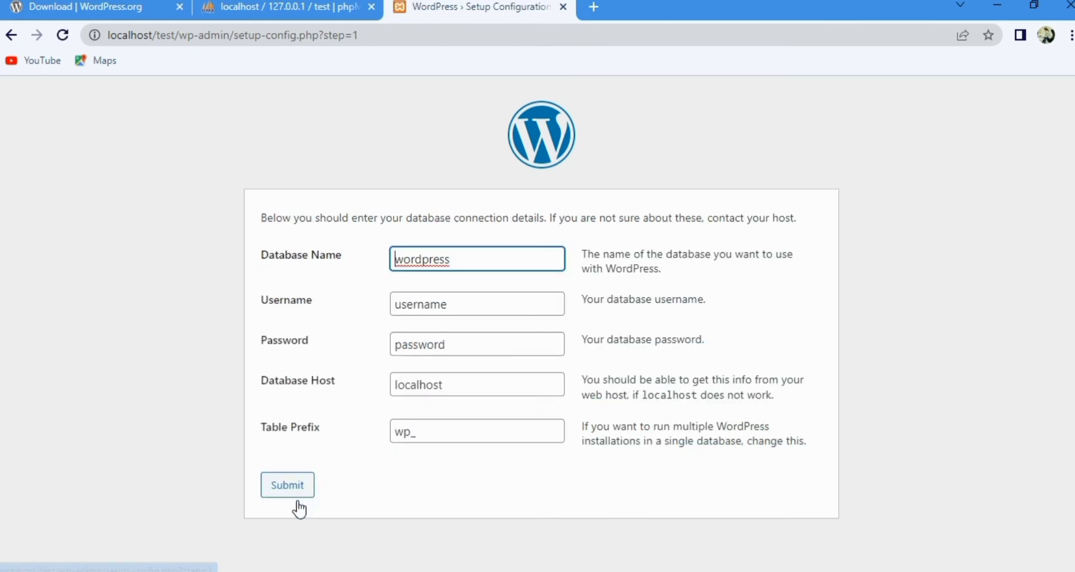
Step: Set the database name to "test" and the database username to "root" in the connection details
key("ctrl+a")
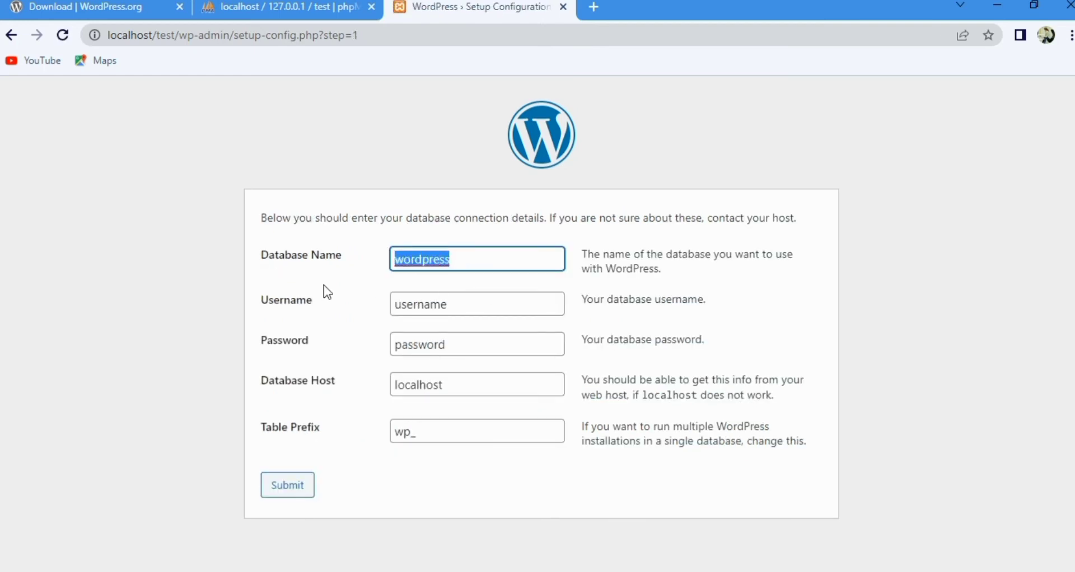
type("tst")
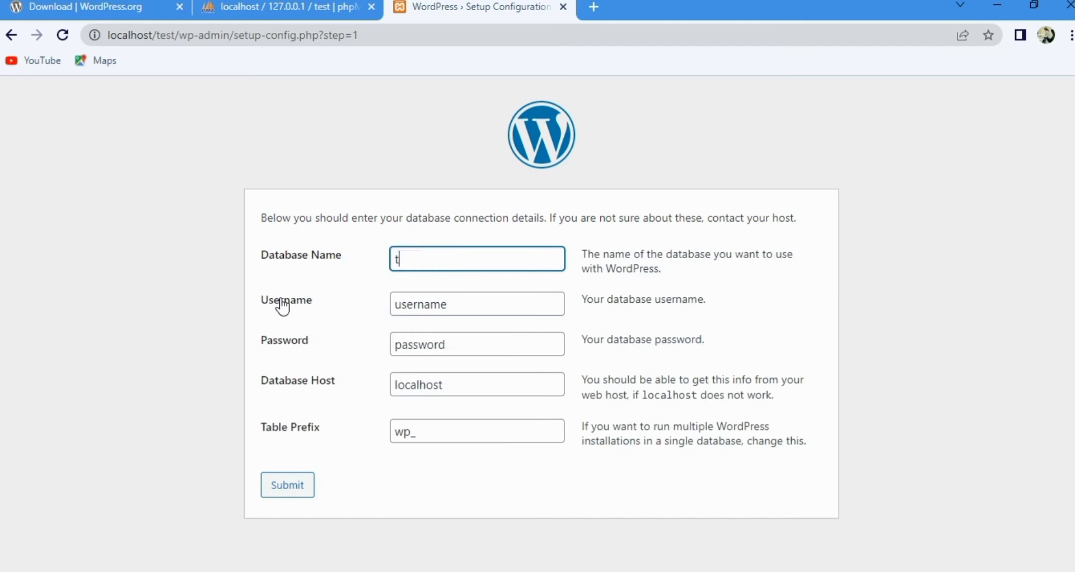
key("BackSpace")
key("BackSpace")
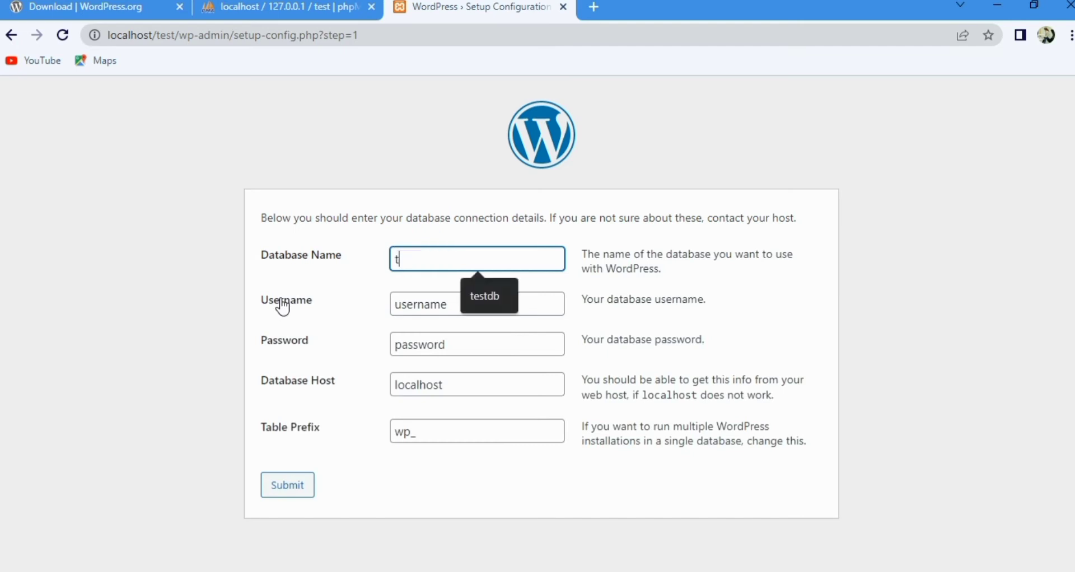
type("est")
left_click(449, 304)
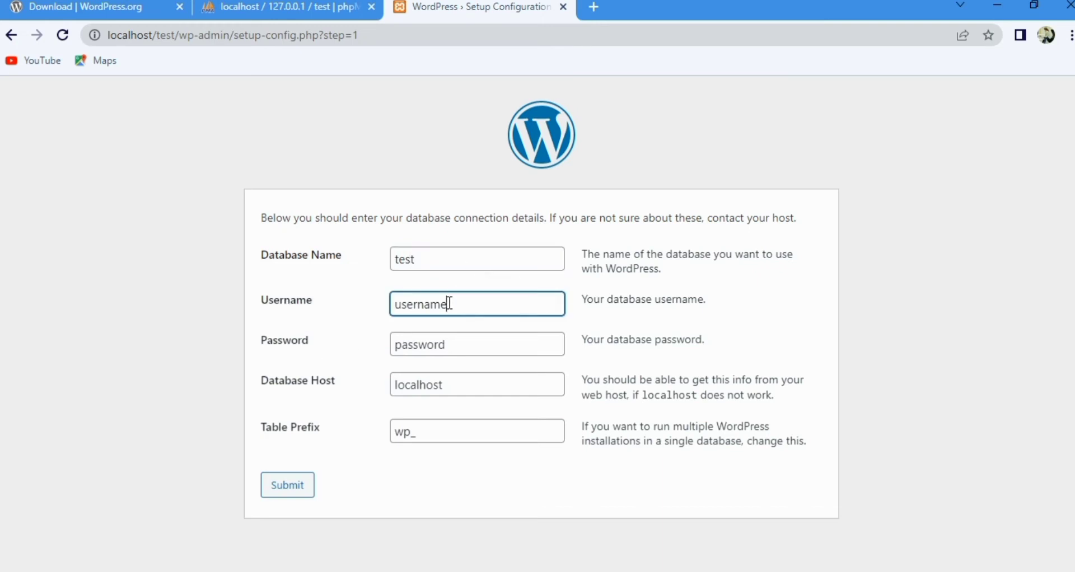
key("BackSpace")
key("BackSpace")
key("BackSpace")
key("BackSpace")
key("BackSpace")
key("BackSpace")
key("BackSpace")
key("BackSpace")
type("root")
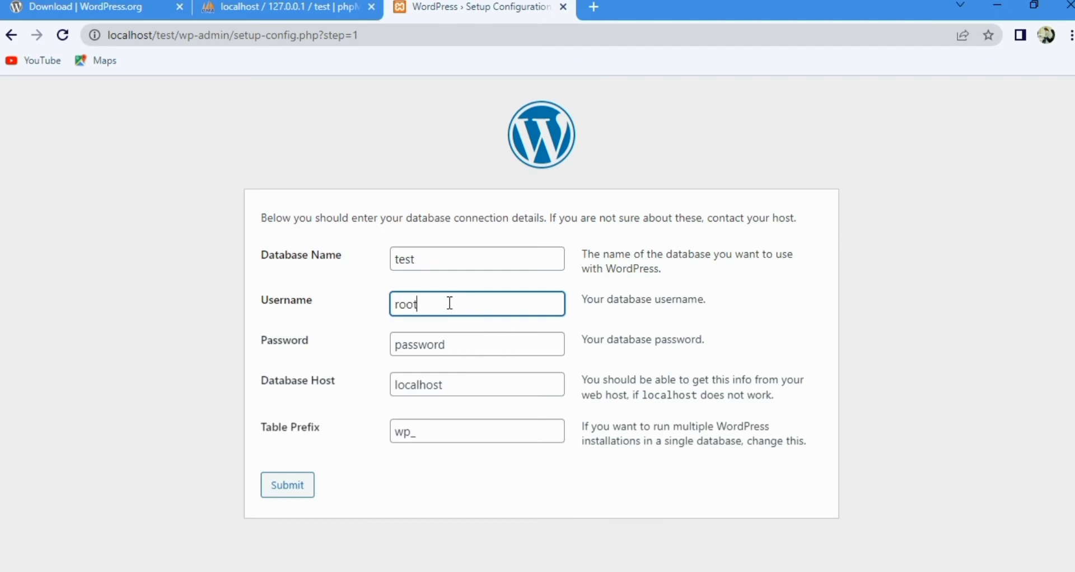
Step: Clear the database password so it is blank and submit the database connection details
double_click(485, 345)
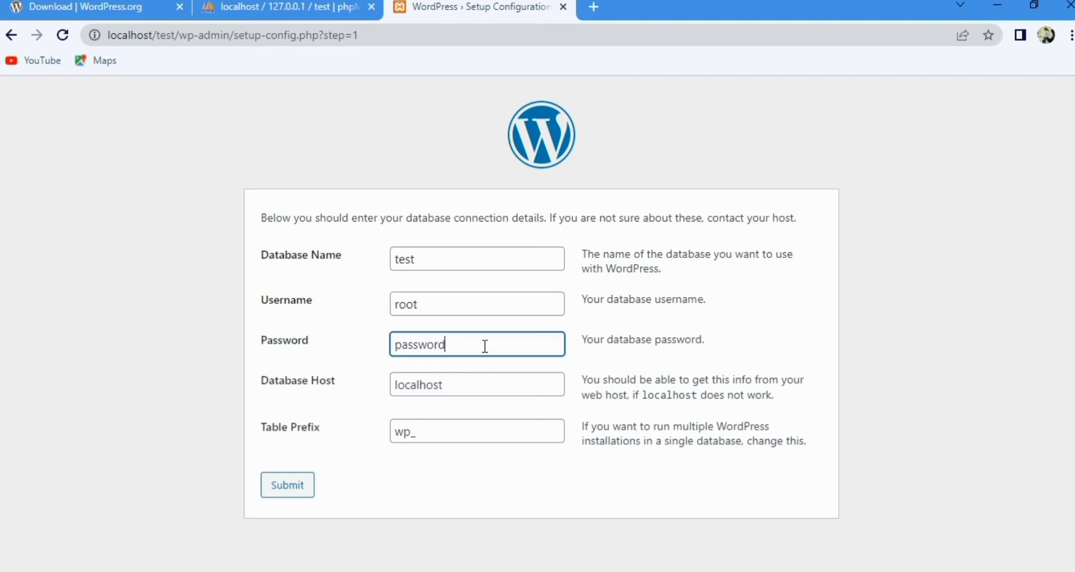
key("BackSpace")
left_click(286, 485)
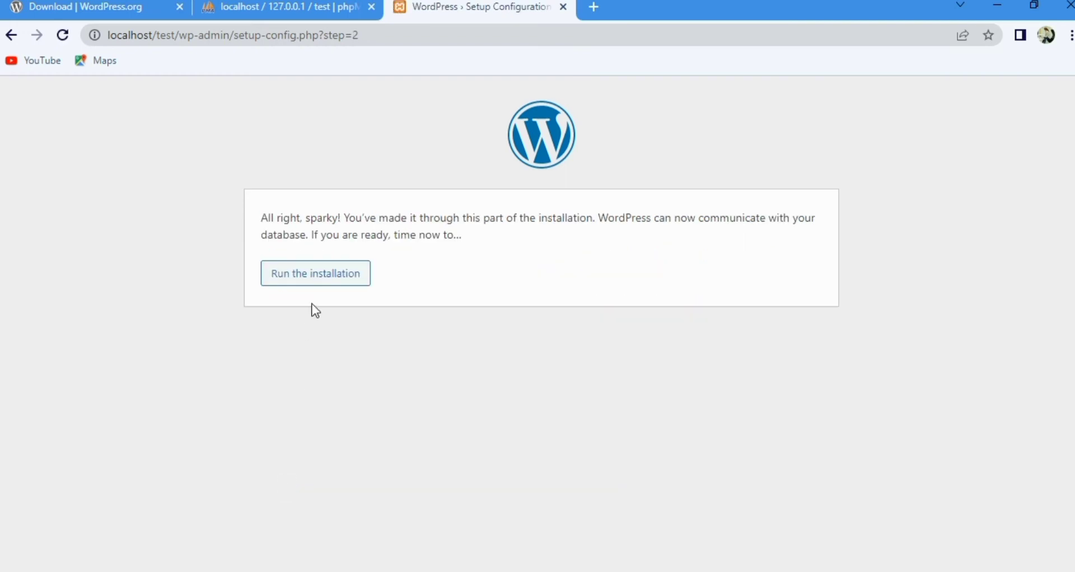
Step: Run the WordPress installation and fill in the site title "WebTech" and the username "admin"
left_click(322, 274)
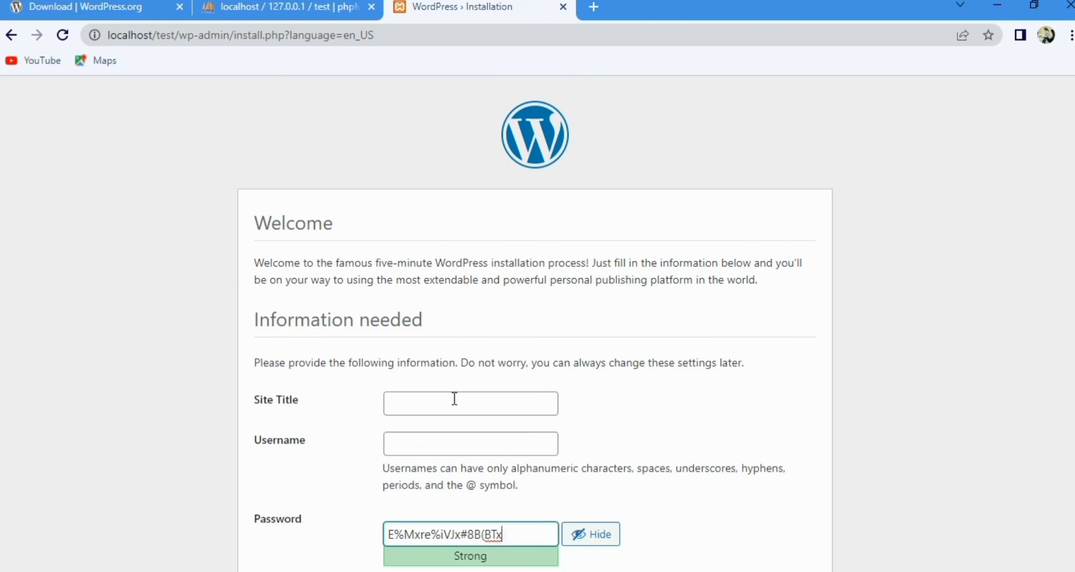
left_click(454, 399)
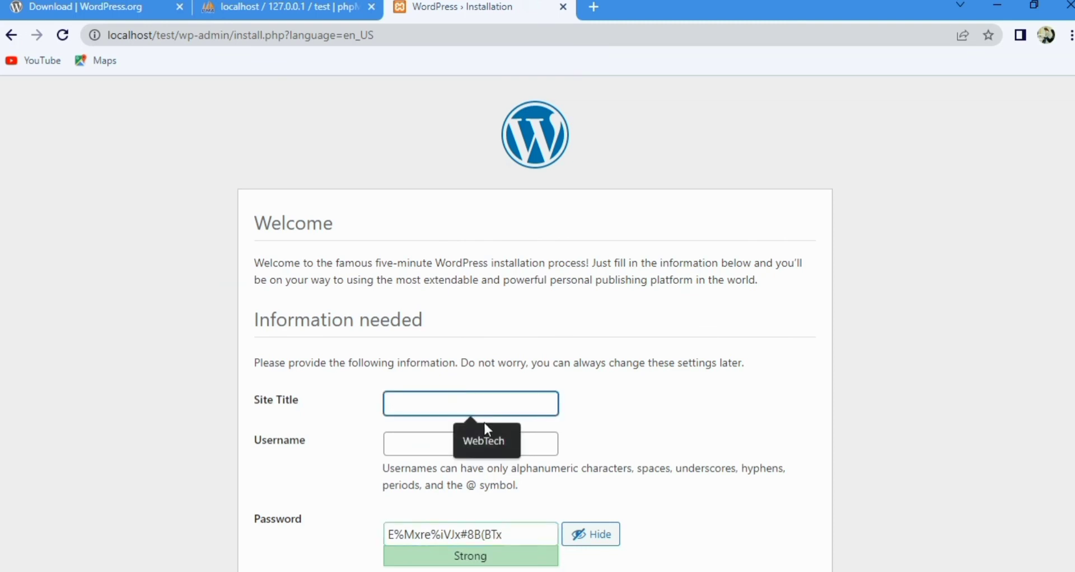
left_click(500, 449)
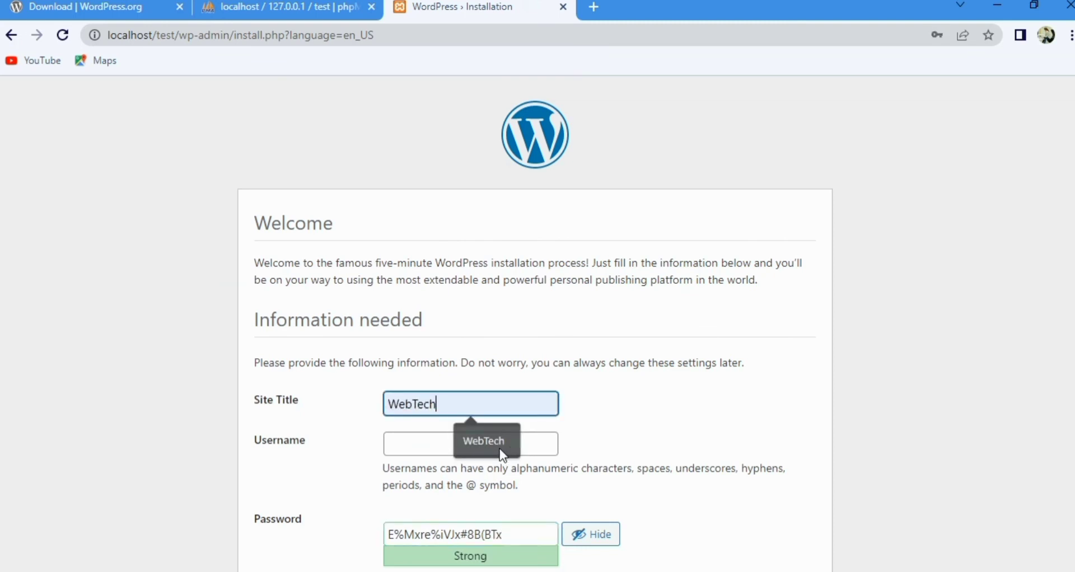
left_click(417, 441)
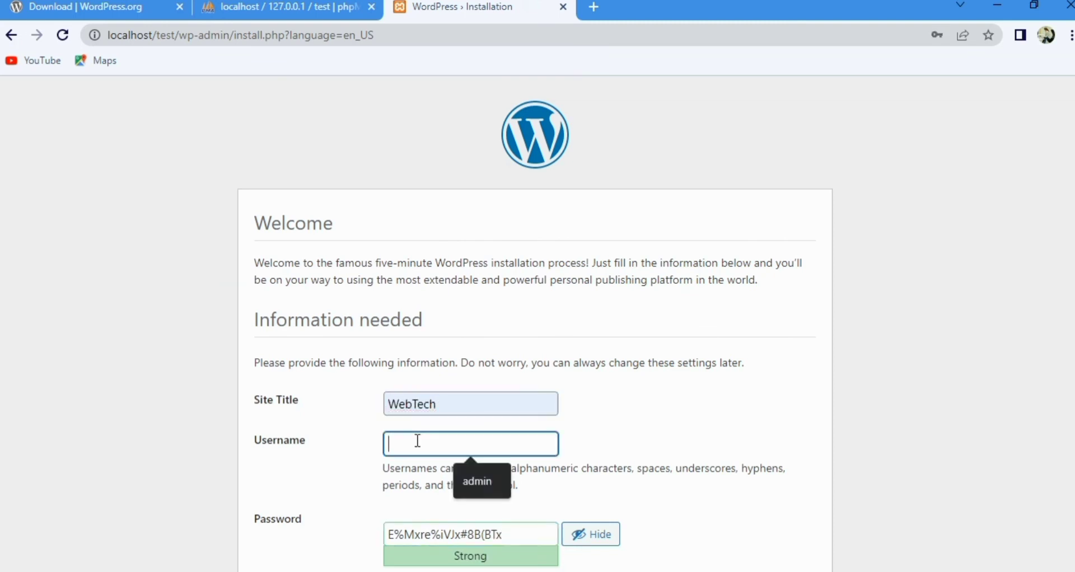
left_click(480, 480)
Step: Replace the generated password with the chosen account password and confirm the use of a weak password
left_click_drag(499, 534, 322, 565)
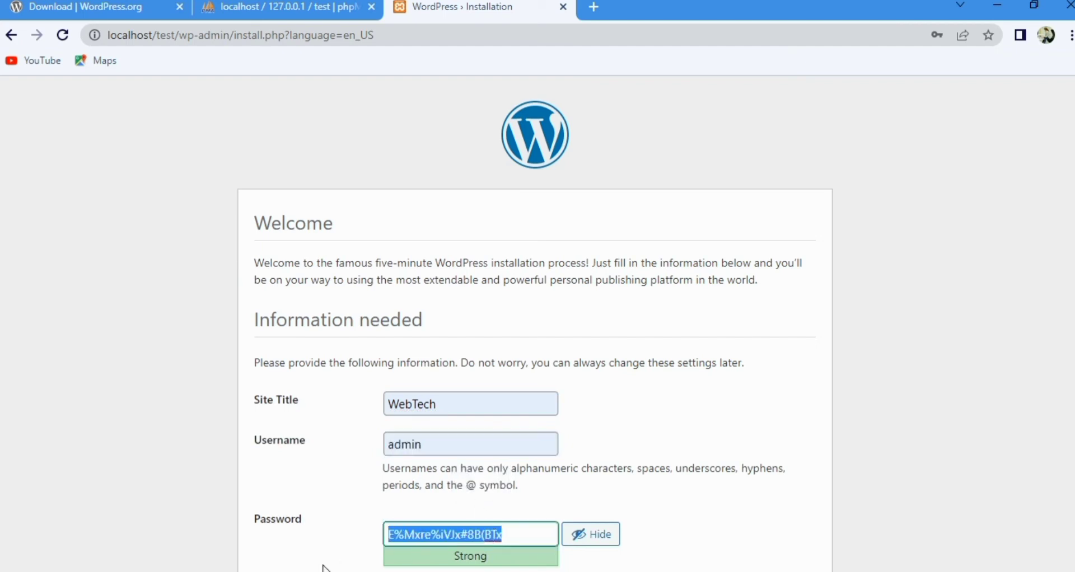
scroll(296, 567, "down", 2)
type("ad")
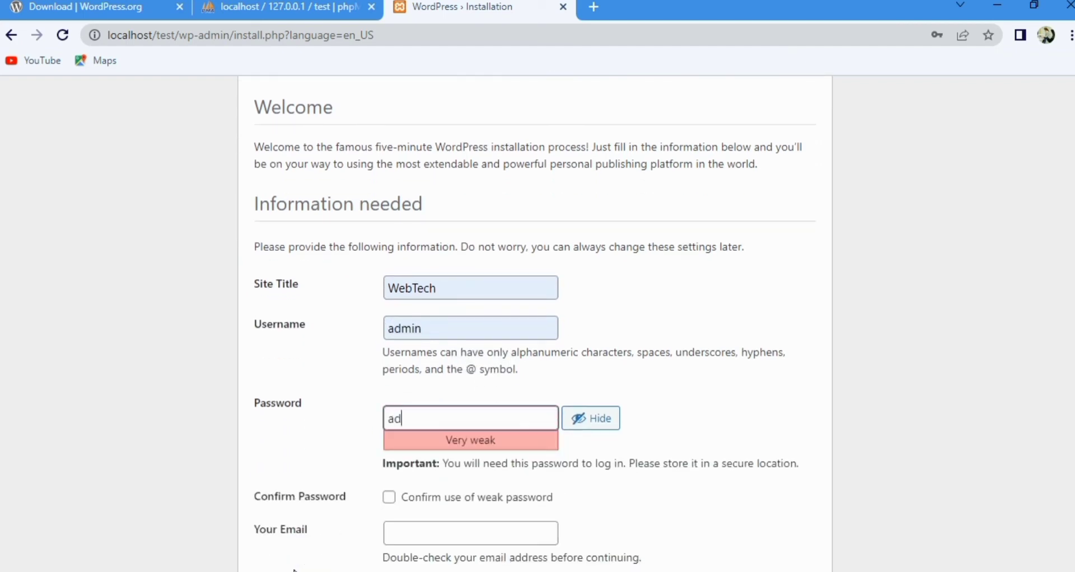
type("mu")
type("i")
type("n")
left_click(388, 497)
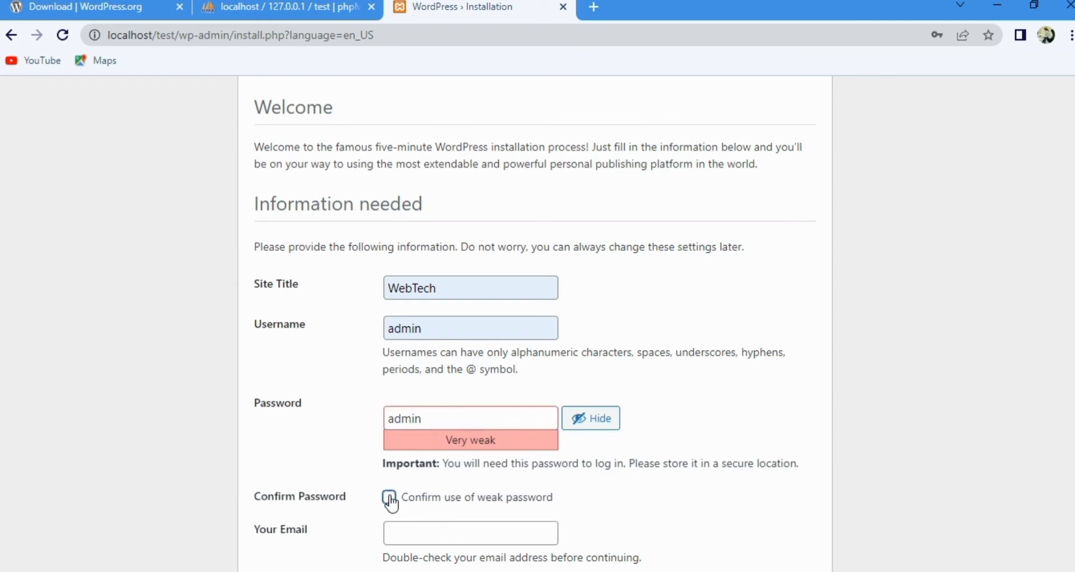
Step: Fill in the administrator's email address and start the WordPress installation
scroll(655, 389, "down", 3)
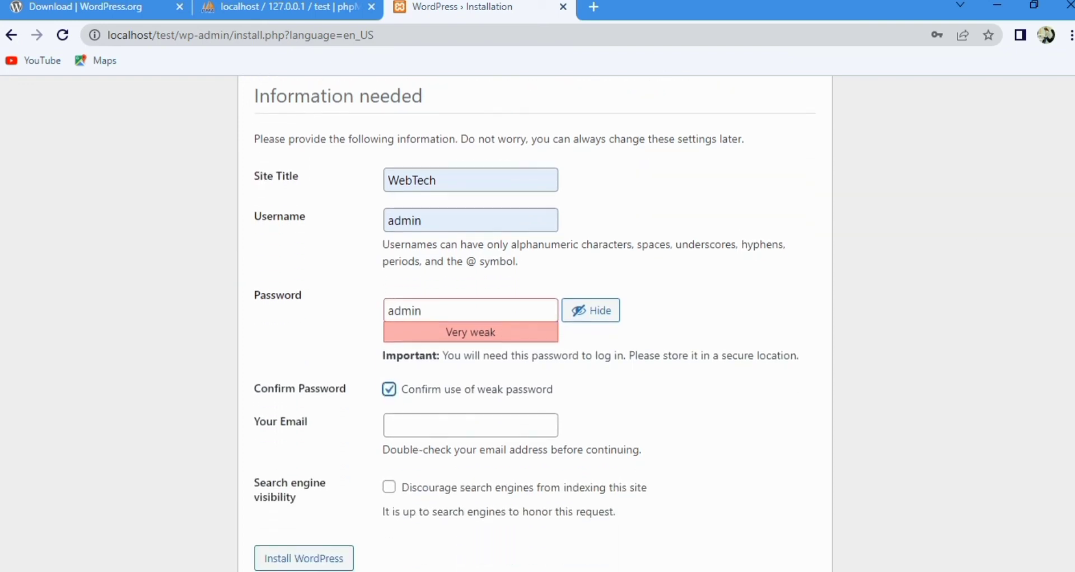
left_click(440, 395)
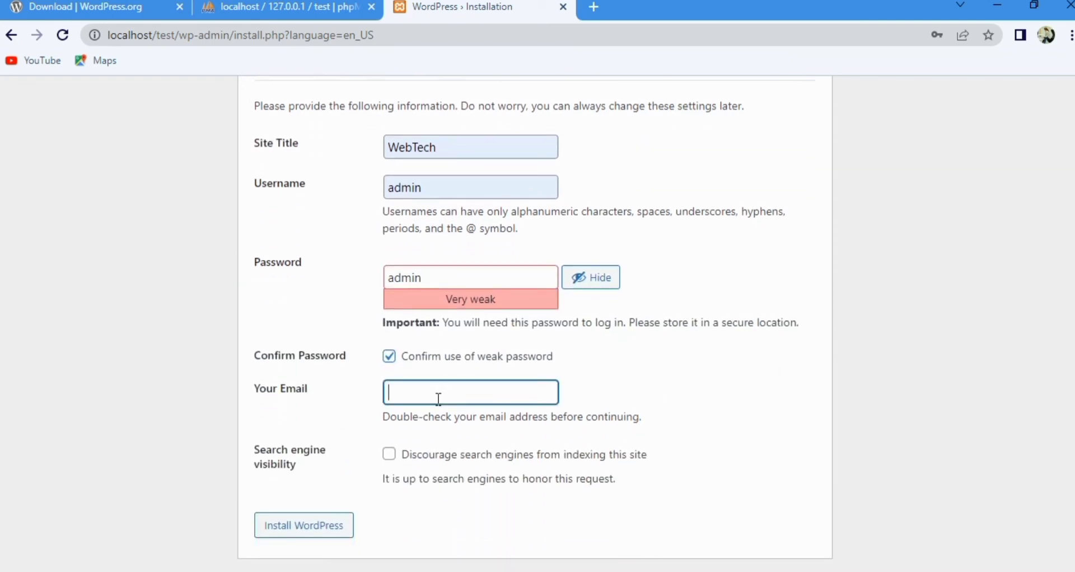
left_click(482, 434)
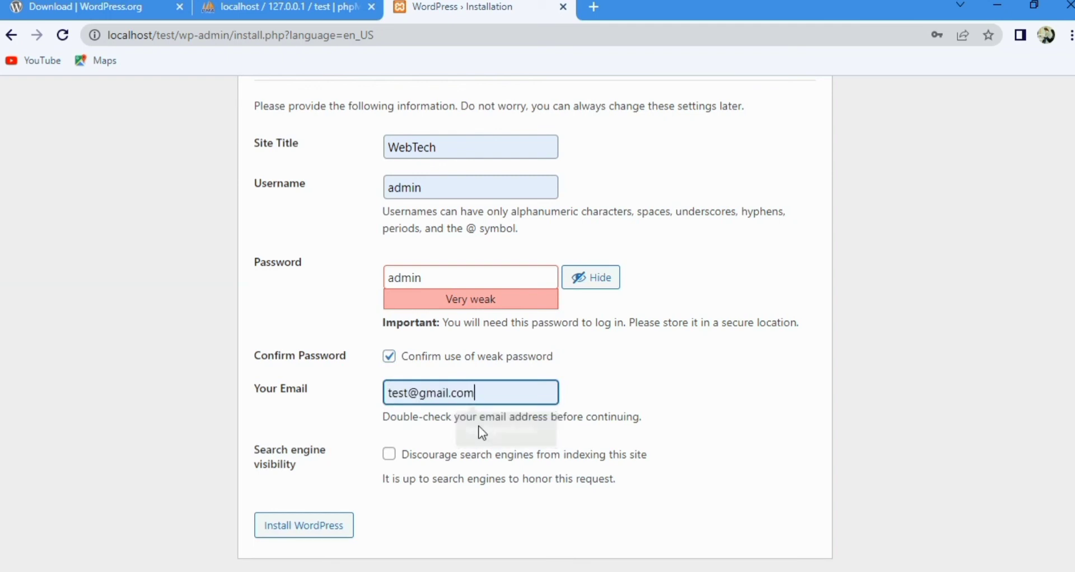
left_click(317, 532)
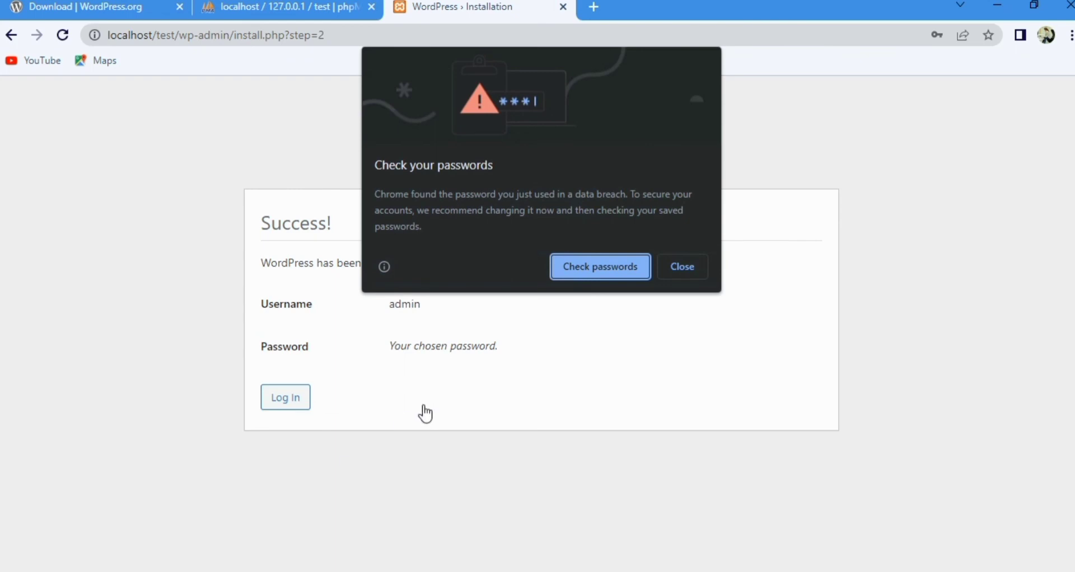
Step: Dismiss the browser's password check, proceed to the WordPress login page and decline saving the password
left_click(689, 269)
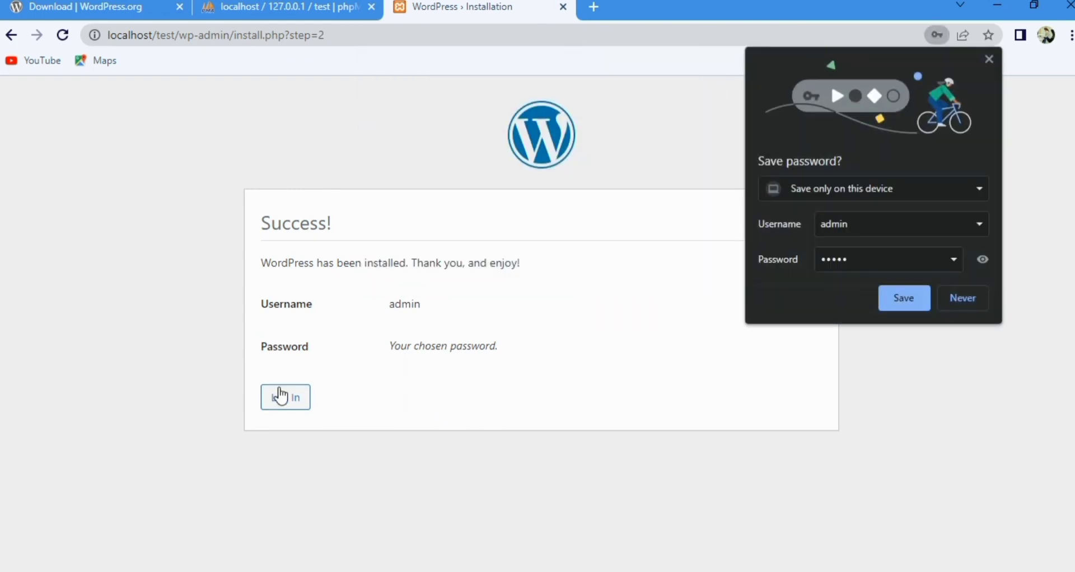
left_click(293, 402)
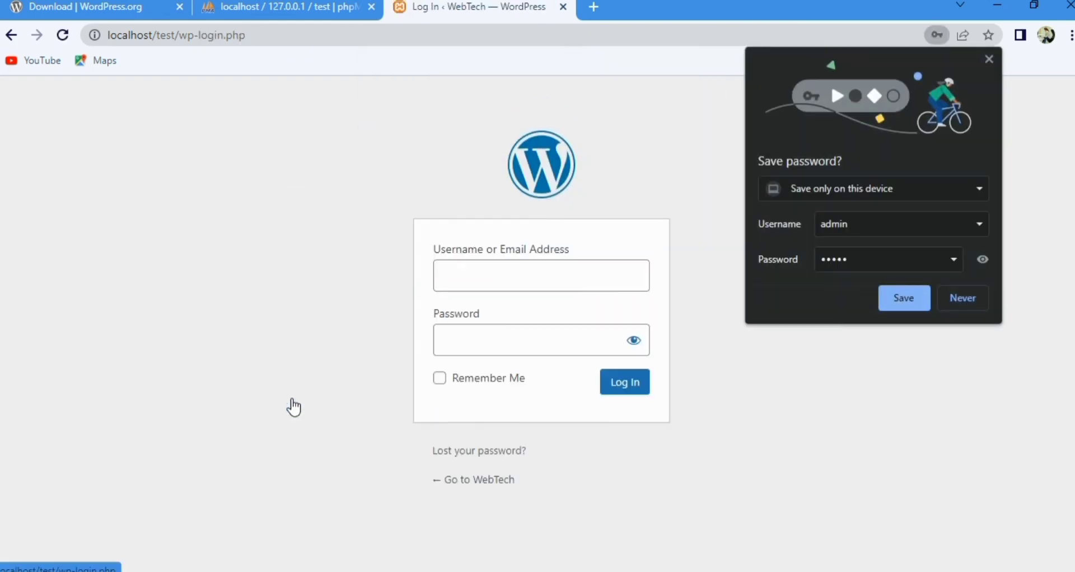
left_click(952, 308)
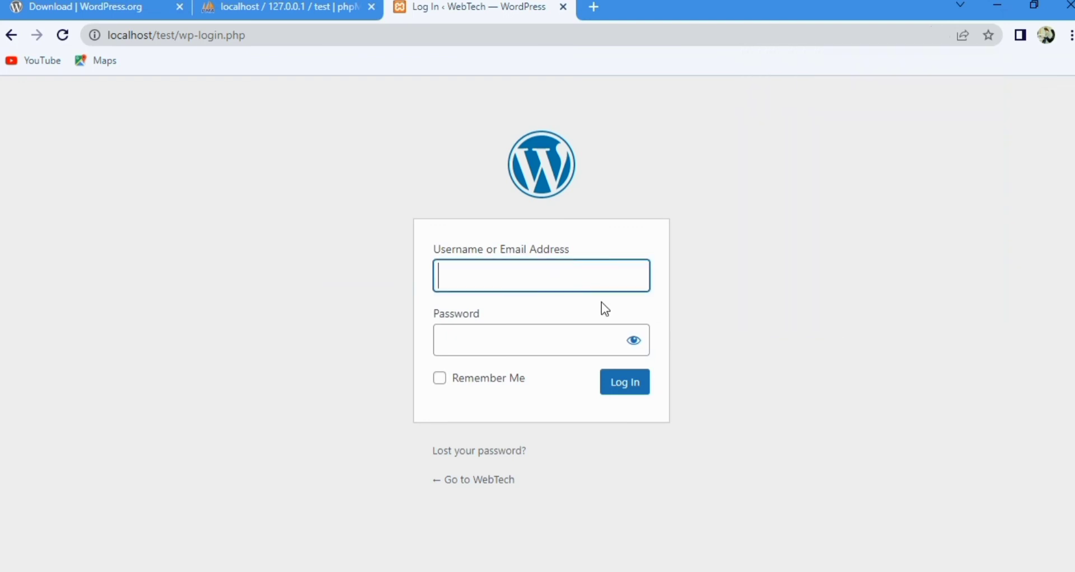
Step: Log in to the WebTech dashboard with the username "admin" and the account password
left_click(542, 314)
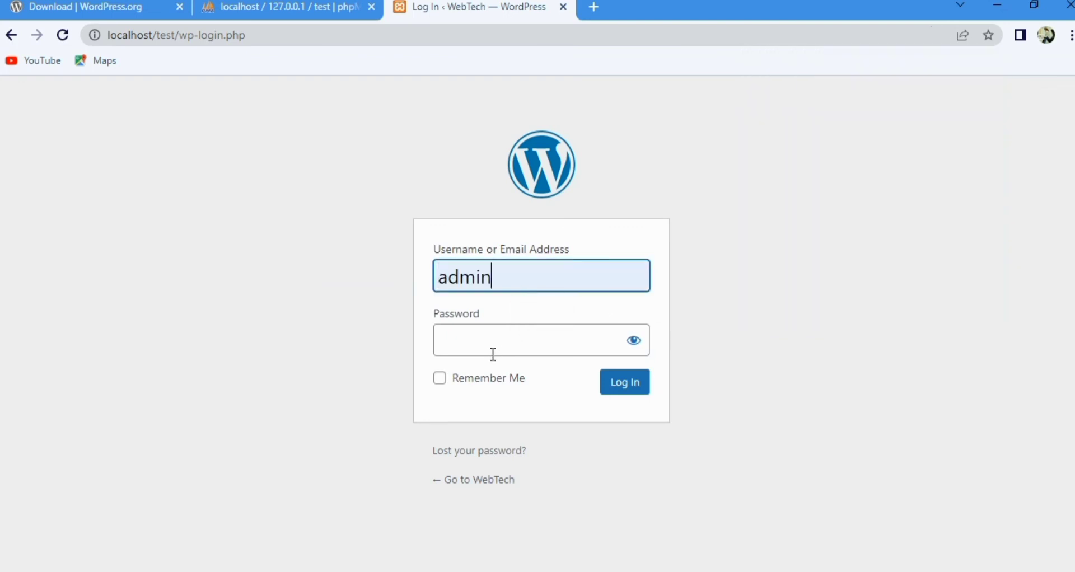
left_click(492, 354)
type("ad")
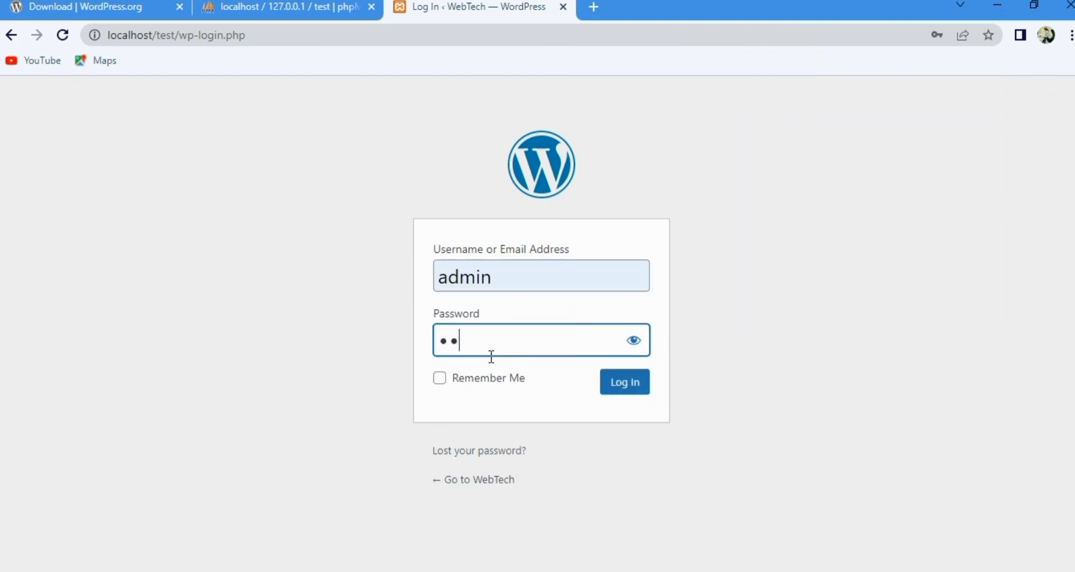
type("min")
left_click(638, 393)
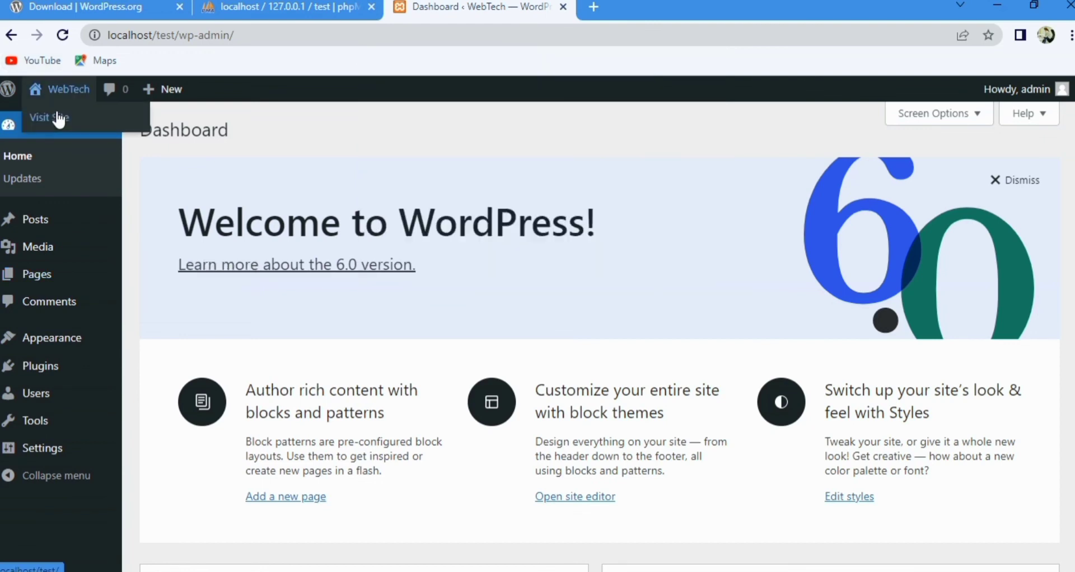
Step: Open the WebTech site in a new browser tab and look over its home page
right_click(56, 111)
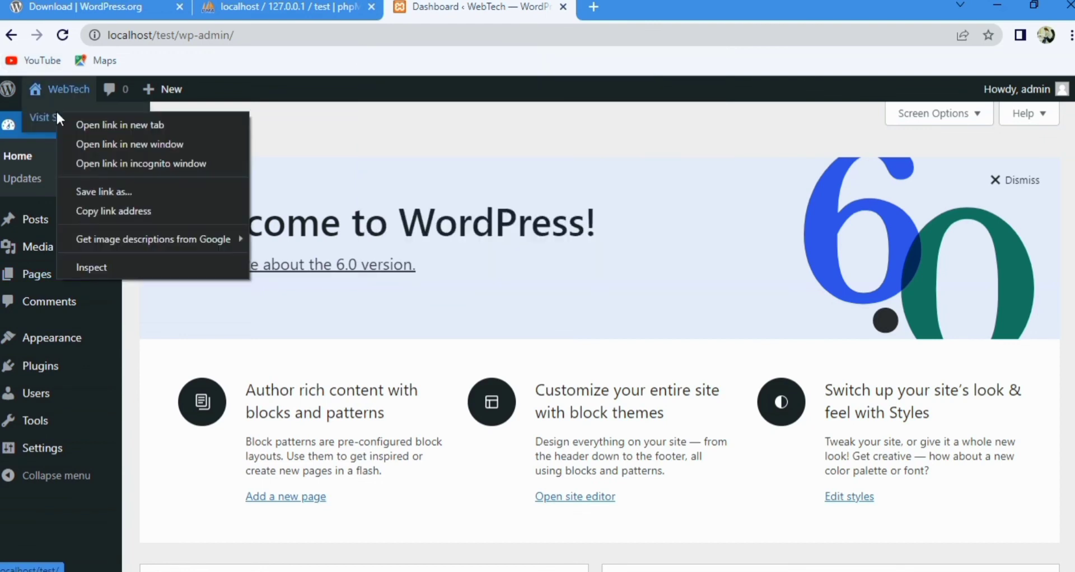
left_click(92, 124)
left_click(658, 11)
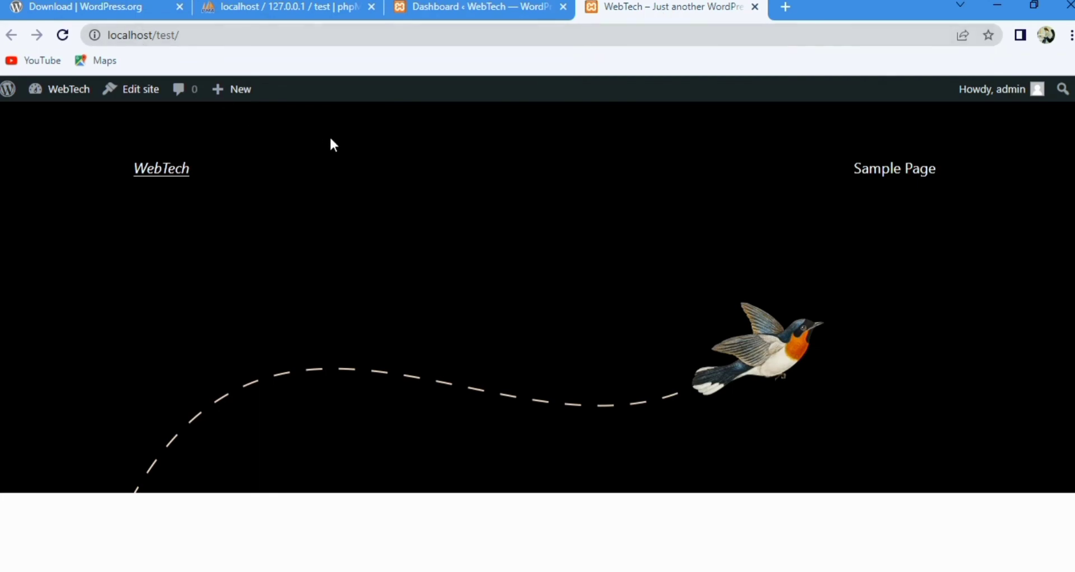
scroll(1068, 111, "down", 9)
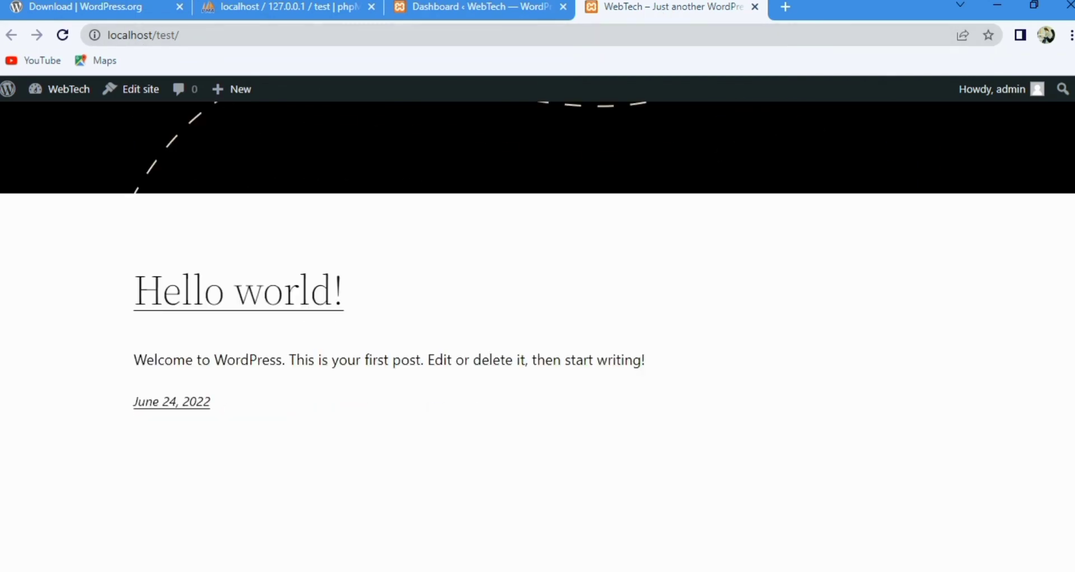
scroll(1068, 111, "up", 9)
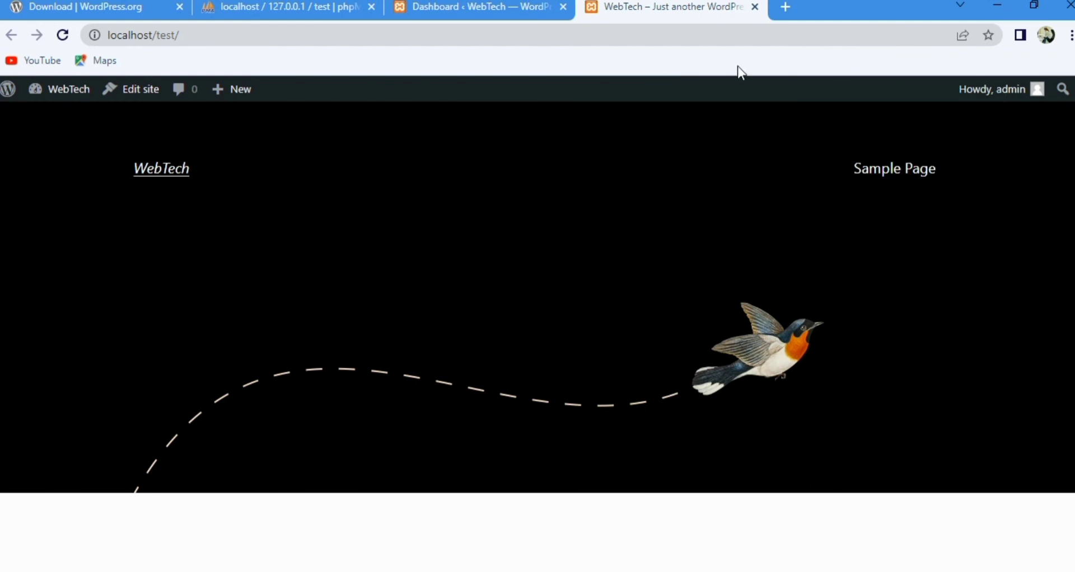